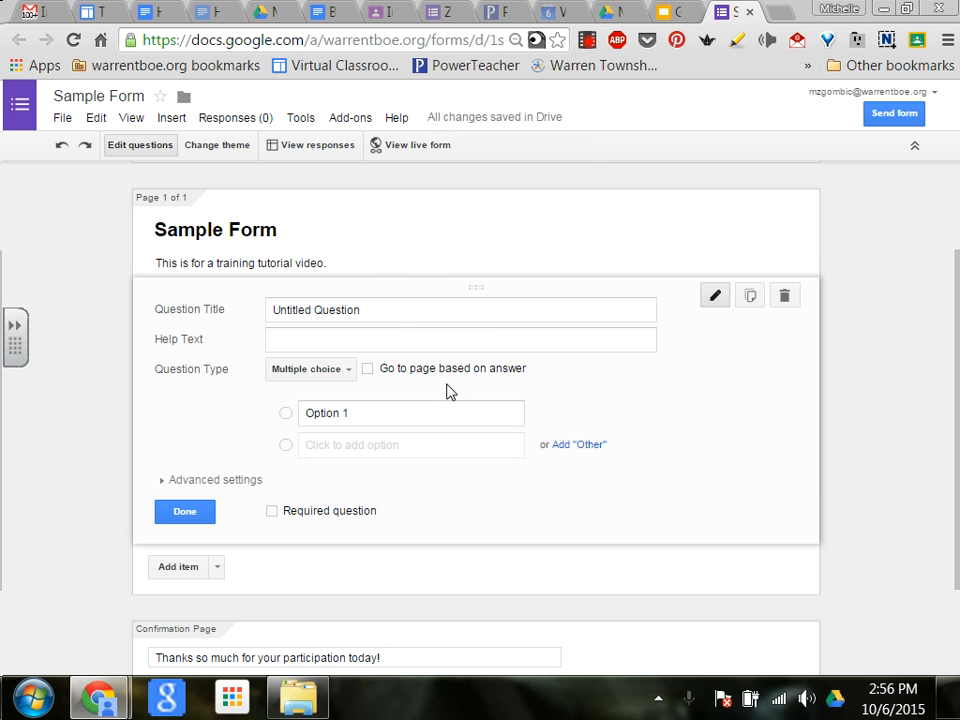
Clear the default title text of the form's first question
{"action": "left_click", "coordinate": [364, 309]}
{"action": "key", "text": "BackSpace"}
{"action": "key", "text": "BackSpace"}
{"action": "key", "text": "BackSpace"}
{"action": "key", "text": "BackSpace"}
{"action": "key", "text": "BackSpace"}
{"action": "key", "text": "BackSpace"}
{"action": "key", "text": "BackSpace"}
{"action": "key", "text": "BackSpace"}
{"action": "key", "text": "BackSpace"}
{"action": "key", "text": "BackSpace"}
{"action": "key", "text": "BackSpace"}
{"action": "key", "text": "BackSpace"}
{"action": "key", "text": "BackSpace"}
{"action": "key", "text": "BackSpace"}
{"action": "key", "text": "BackSpace"}
{"action": "key", "text": "BackSpace"}
{"action": "key", "text": "BackSpace"}
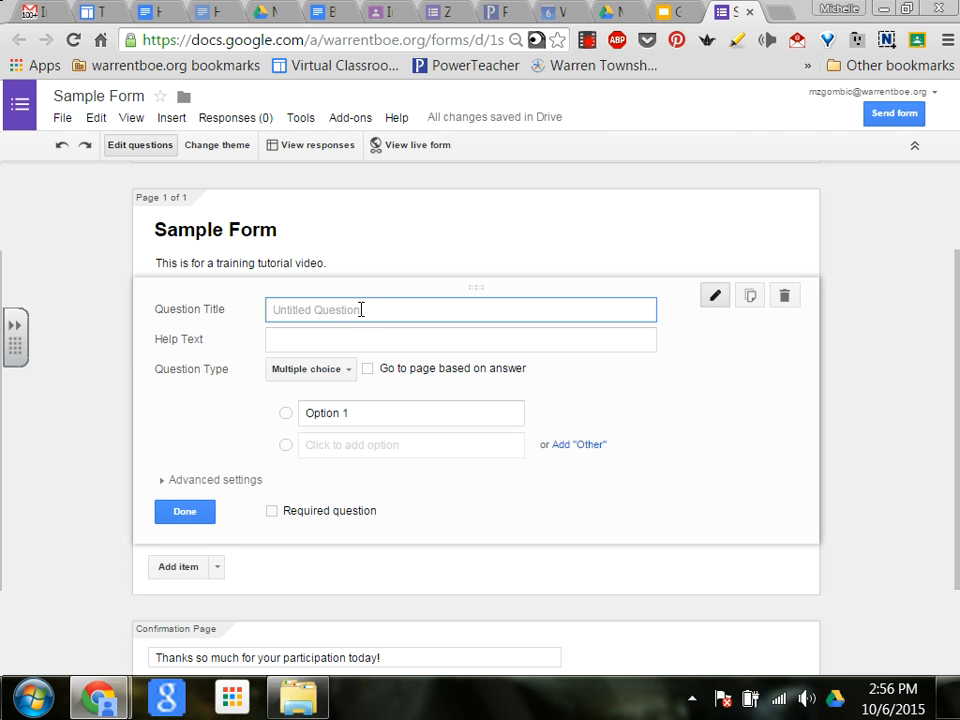
Change the first question's type to Text
{"action": "left_click", "coordinate": [338, 371]}
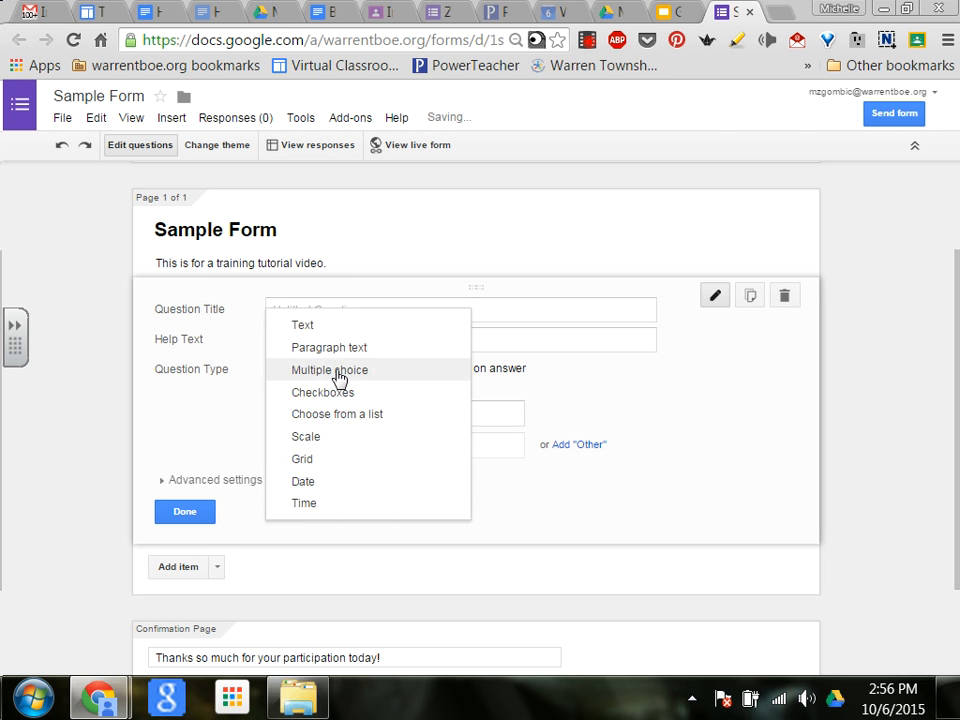
{"action": "left_click", "coordinate": [339, 373]}
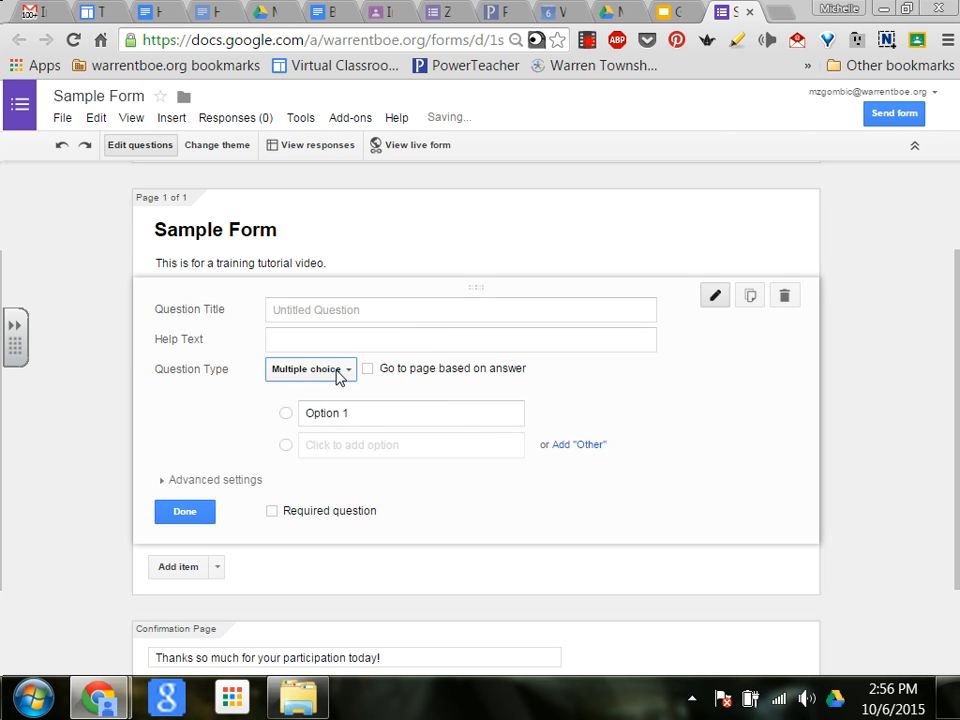
{"action": "left_click", "coordinate": [338, 372]}
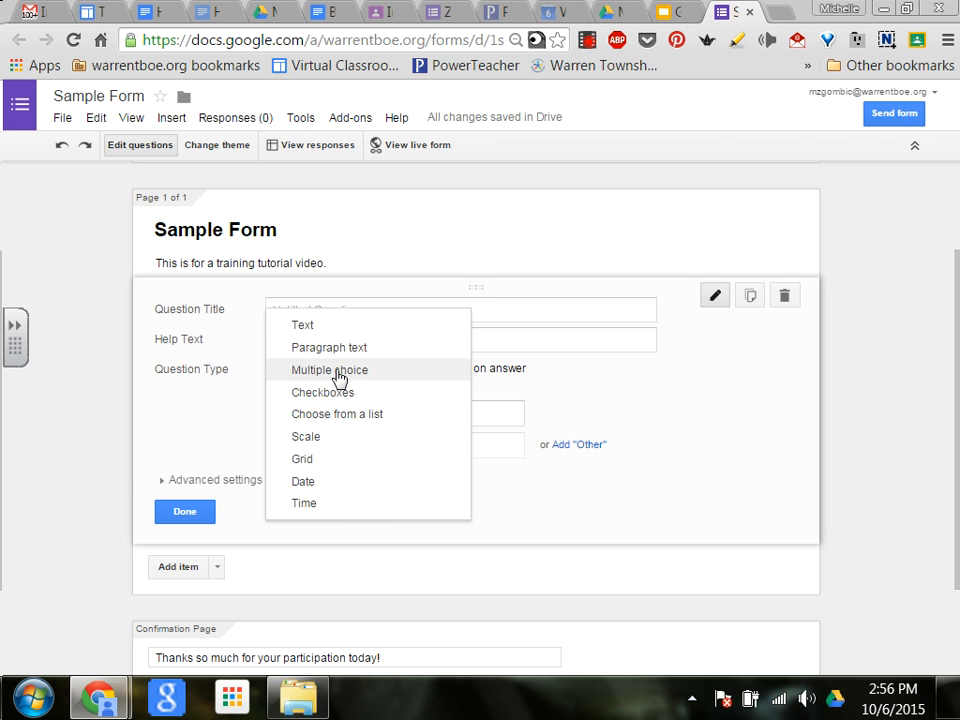
{"action": "left_click", "coordinate": [339, 326]}
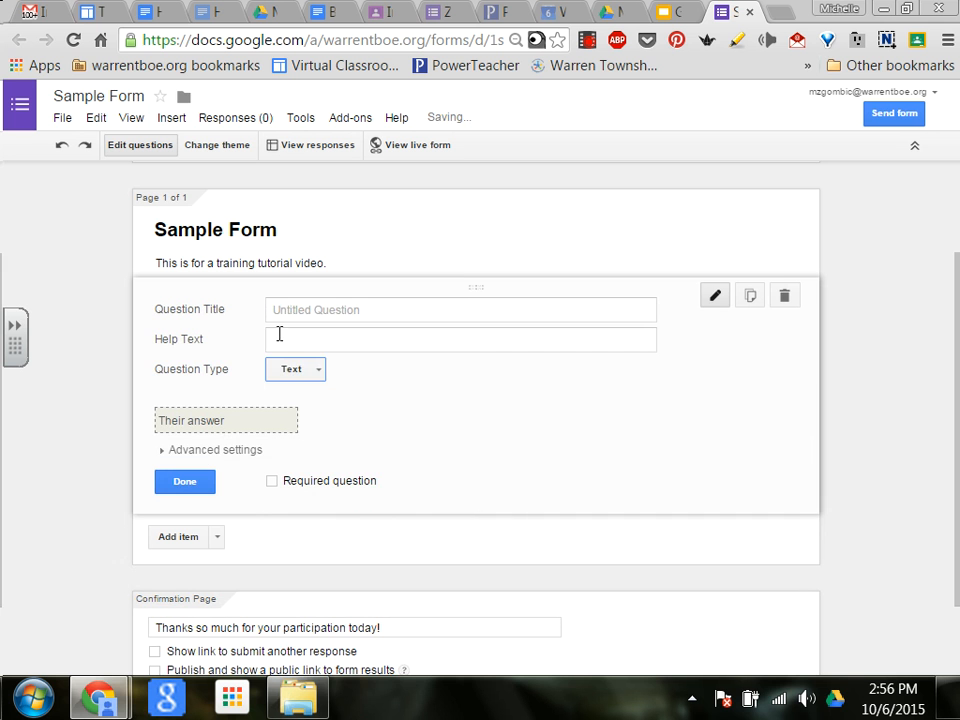
Title the text question "First Name", make it required and finish editing it
{"action": "left_click", "coordinate": [294, 309]}
{"action": "type", "text": "First Name"}
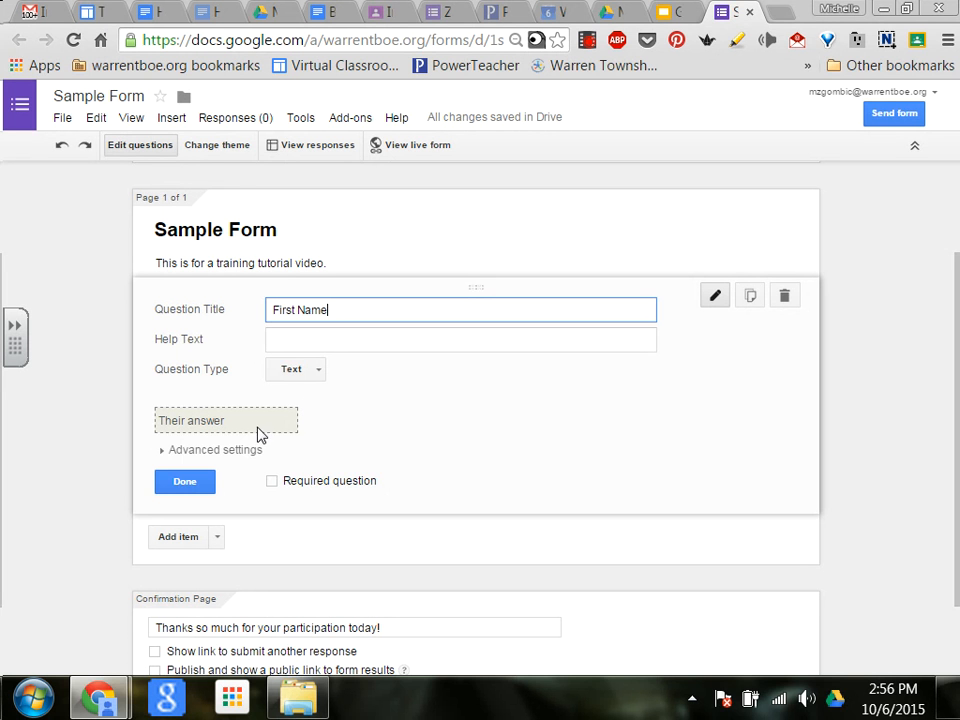
{"action": "left_click", "coordinate": [271, 481]}
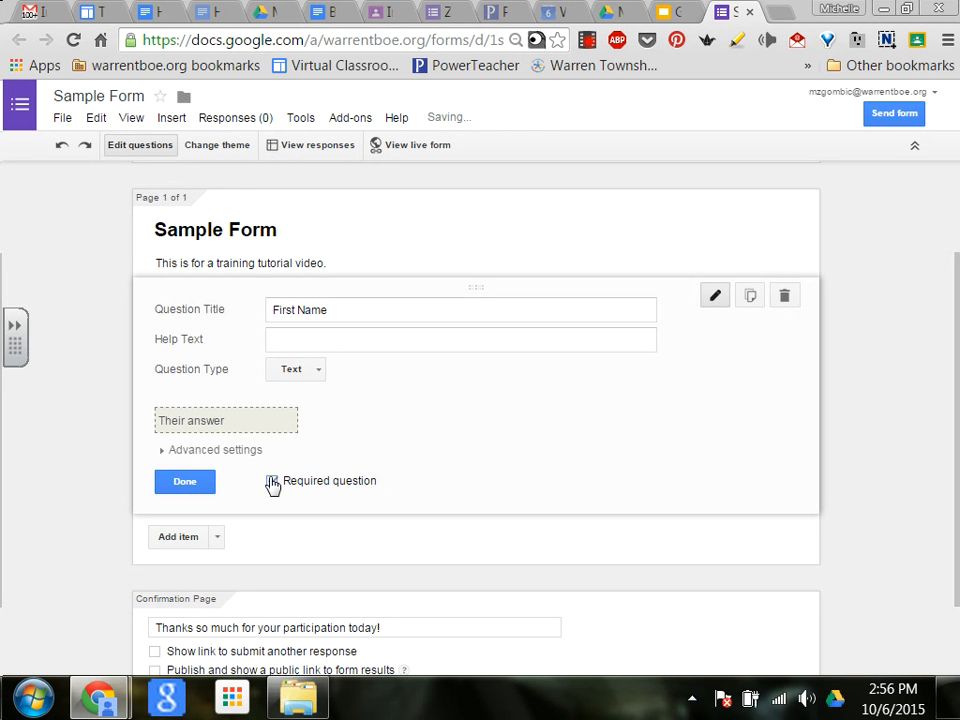
{"action": "left_click", "coordinate": [188, 484]}
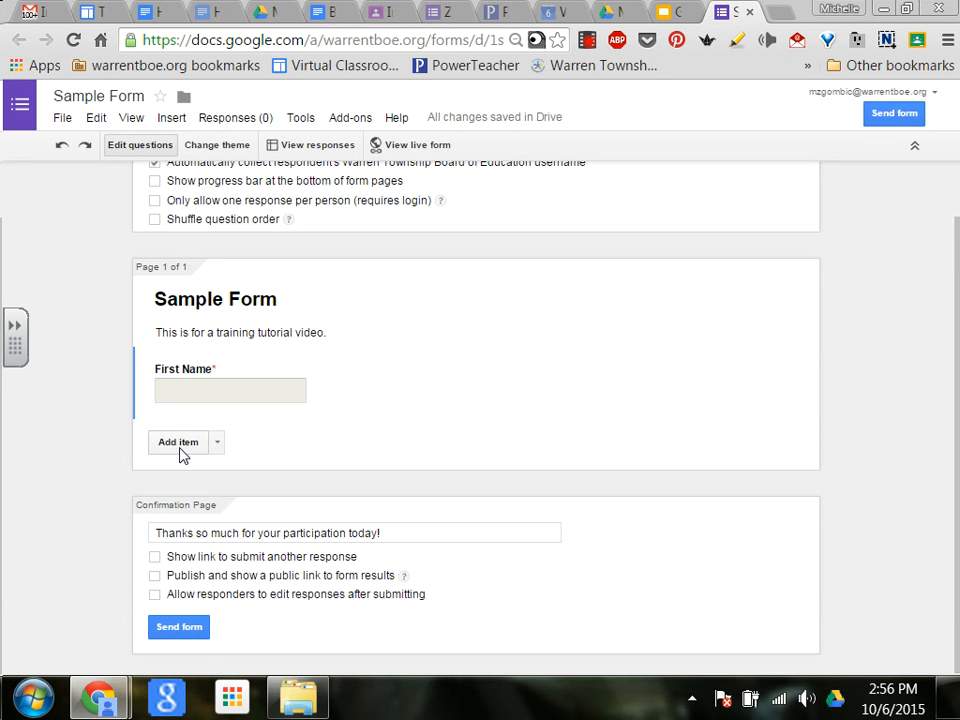
Add a required Text question titled "Last Name" below First Name and finish editing it
{"action": "left_click", "coordinate": [182, 446]}
{"action": "type", "text": "Last Name"}
{"action": "left_click", "coordinate": [293, 517]}
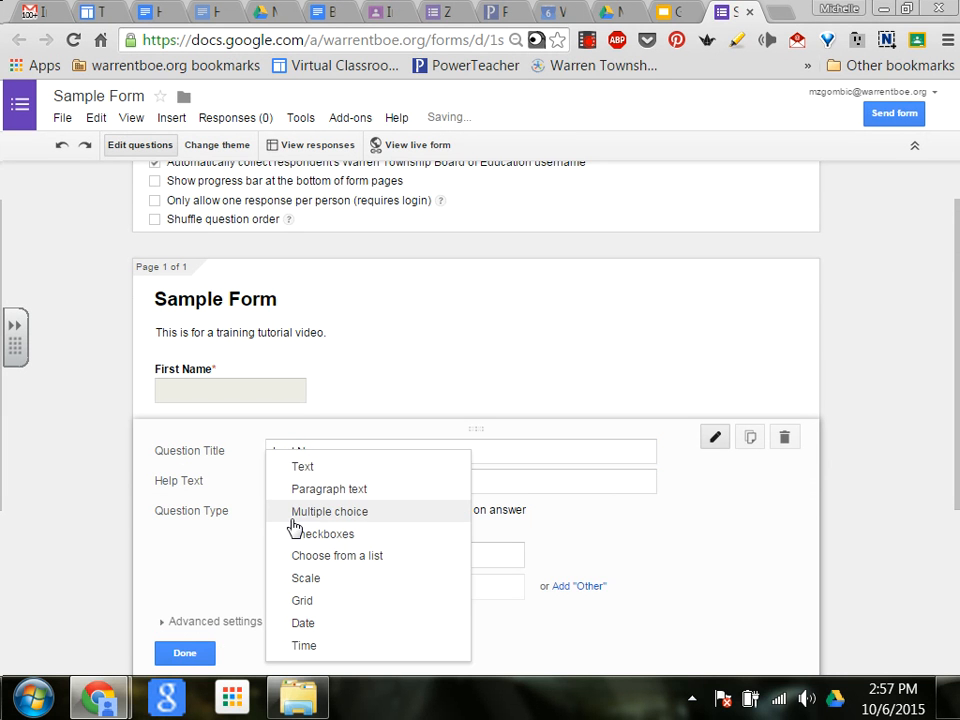
{"action": "left_click", "coordinate": [312, 467]}
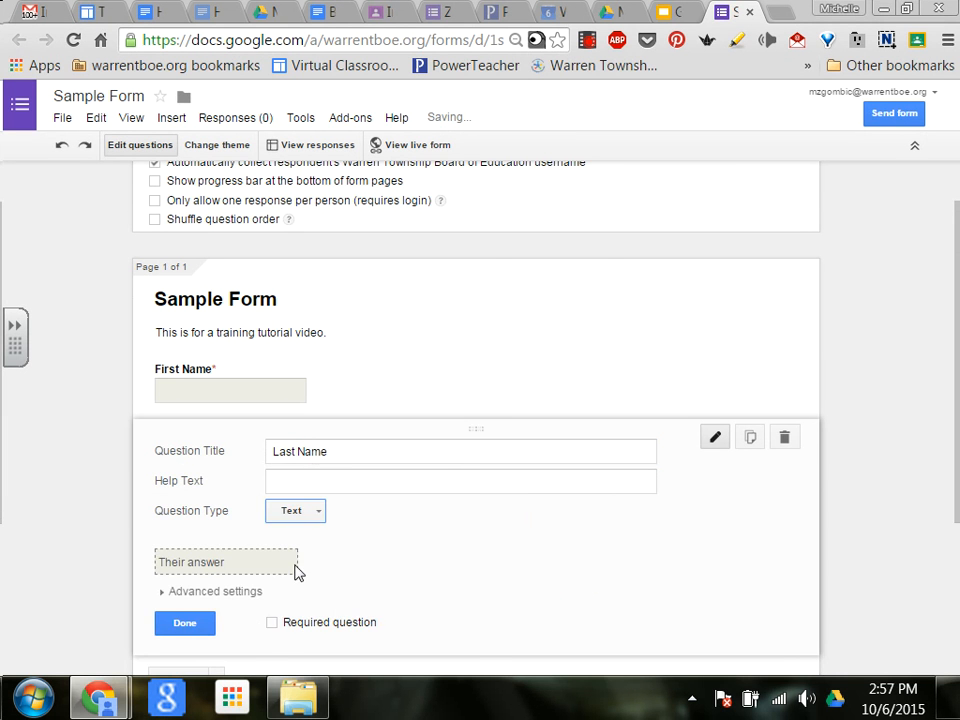
{"action": "left_click", "coordinate": [187, 626]}
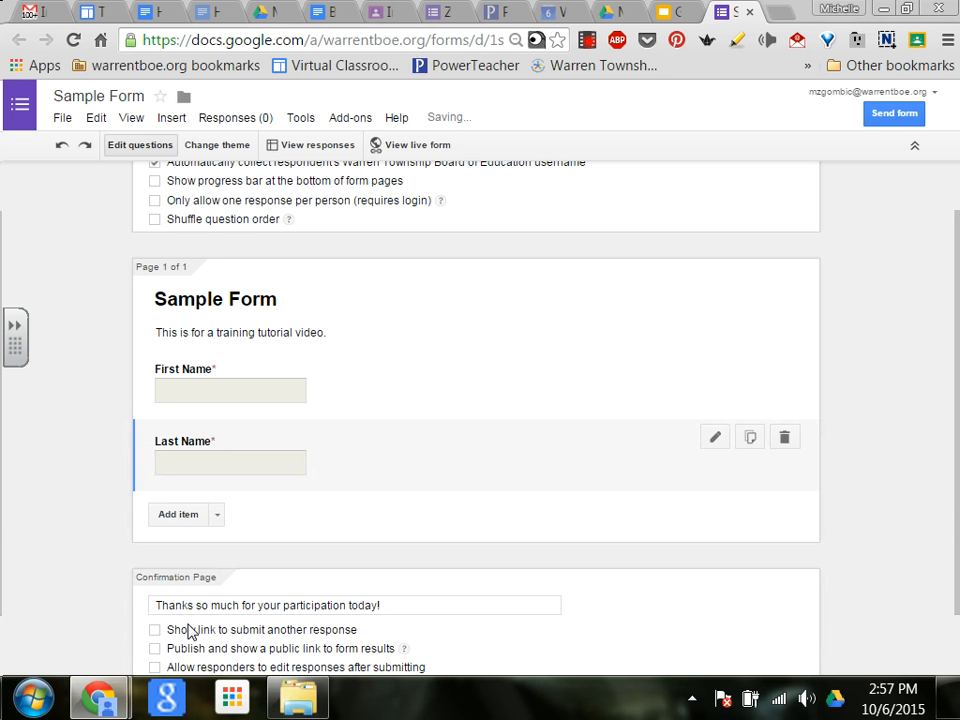
Add a question titled "Class Period" and set its type to Choose from a list
{"action": "left_click", "coordinate": [188, 520]}
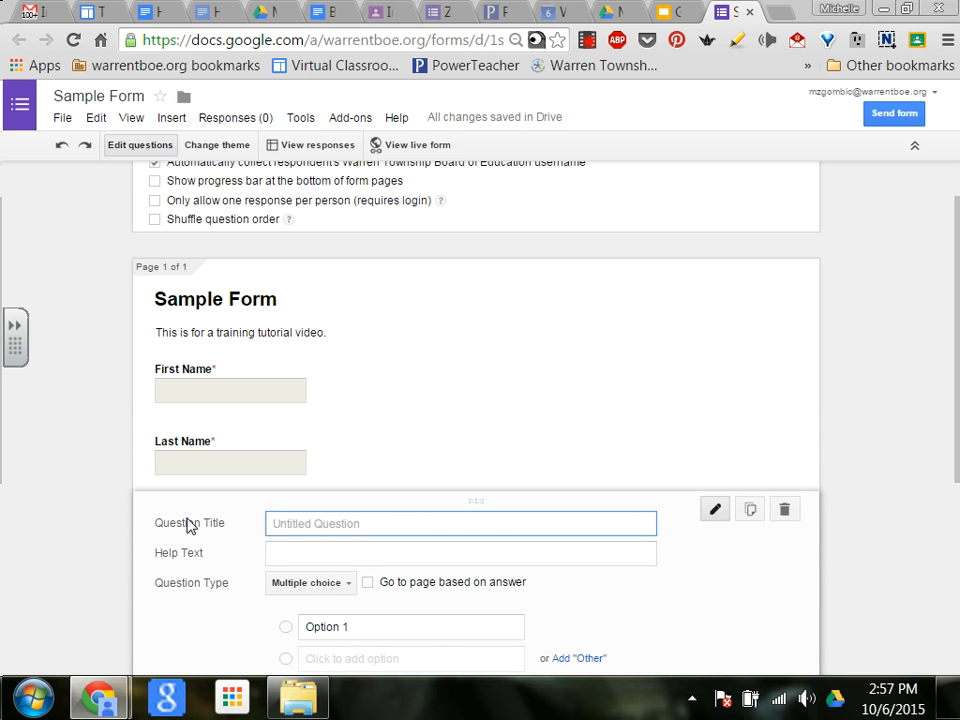
{"action": "type", "text": "Class Period"}
{"action": "left_click", "coordinate": [332, 584]}
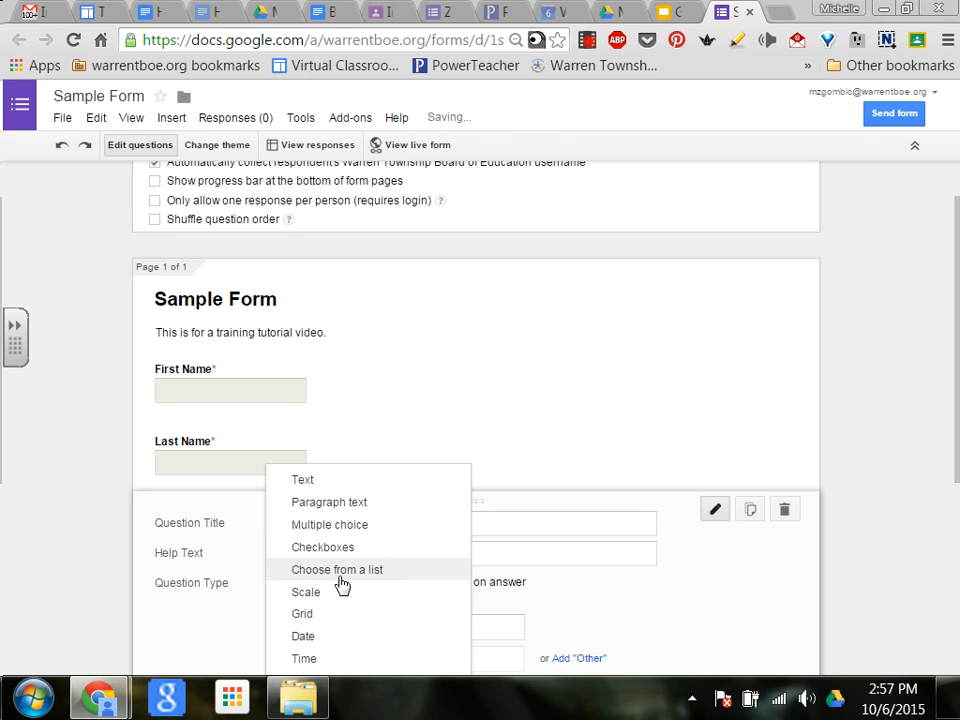
{"action": "left_click", "coordinate": [340, 573]}
{"action": "scroll", "coordinate": [921, 514], "scroll_direction": "down", "scroll_amount": 2}
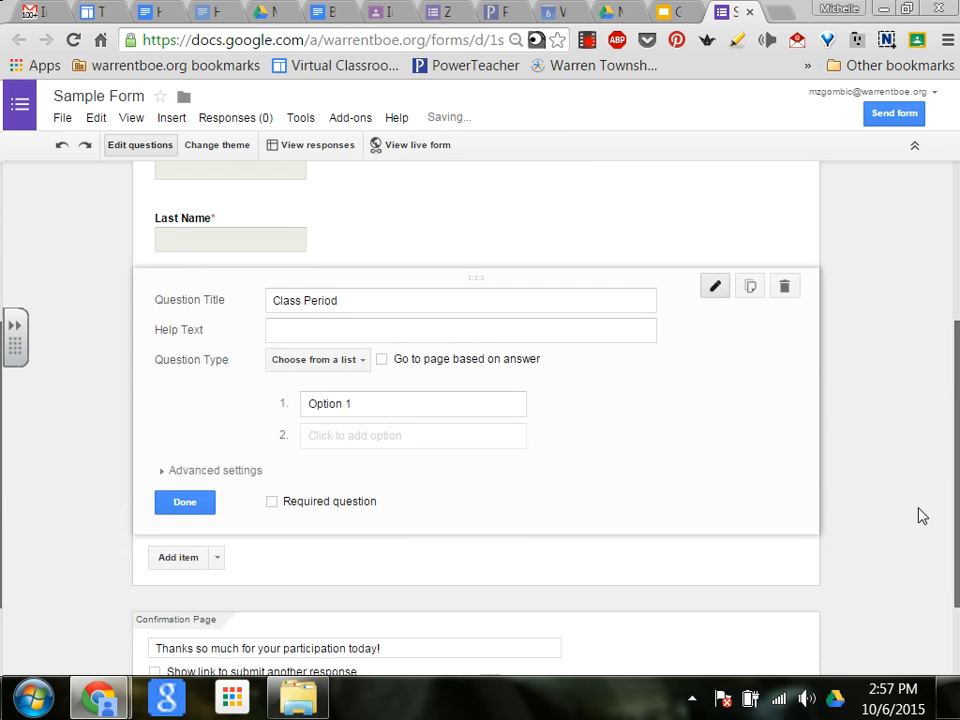
{"action": "left_click", "coordinate": [363, 403]}
{"action": "type", "text": "Period 2"}
{"action": "key", "text": "Return"}
{"action": "type", "text": "Period"}
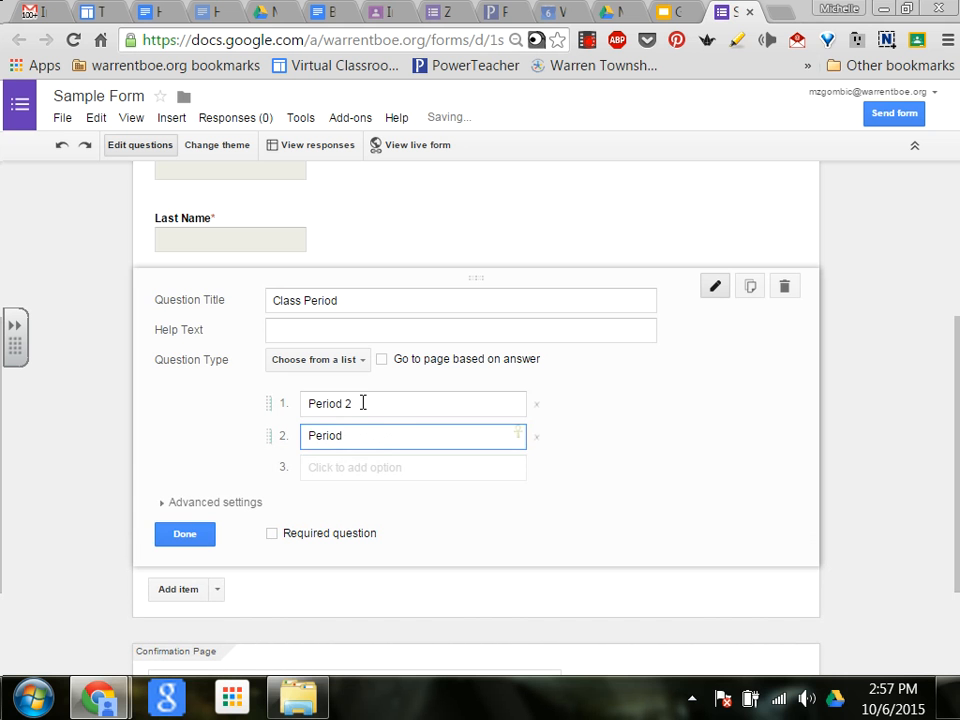
{"action": "key", "text": "BackSpace"}
{"action": "key", "text": "BackSpace"}
{"action": "key", "text": "BackSpace"}
{"action": "key", "text": "BackSpace"}
{"action": "key", "text": "BackSpace"}
Enter 2, 3, 4 and 7 as the Class Period list options, then make the question required and finish it
{"action": "left_click", "coordinate": [363, 403]}
{"action": "key", "text": "BackSpace"}
{"action": "type", "text": "2"}
{"action": "key", "text": "Tab"}
{"action": "type", "text": "3"}
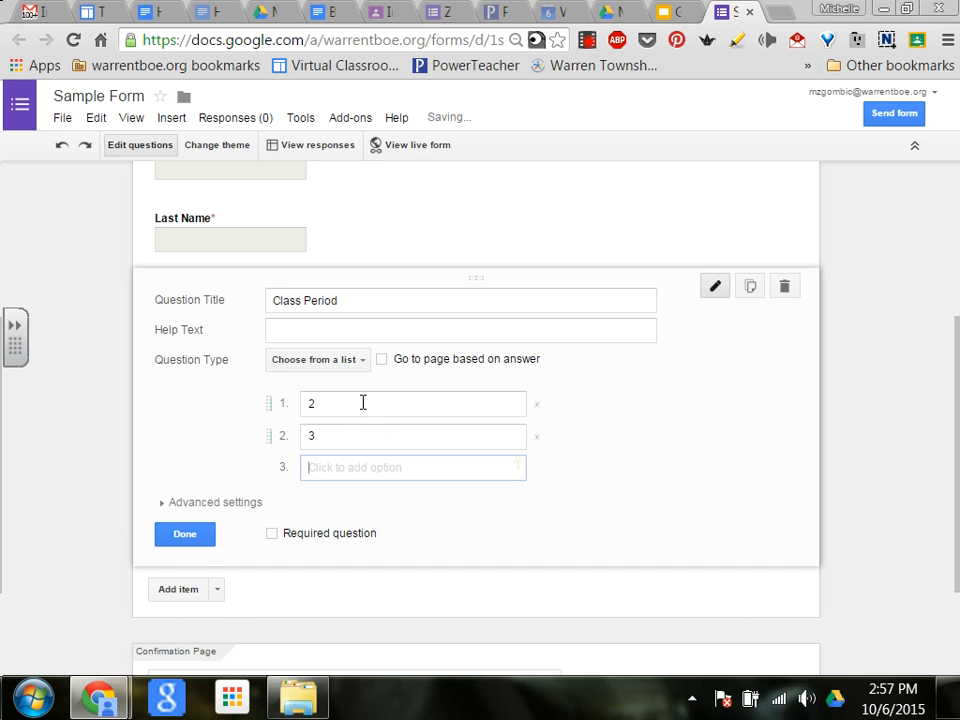
{"action": "key", "text": "Tab"}
{"action": "type", "text": "4"}
{"action": "key", "text": "Tab"}
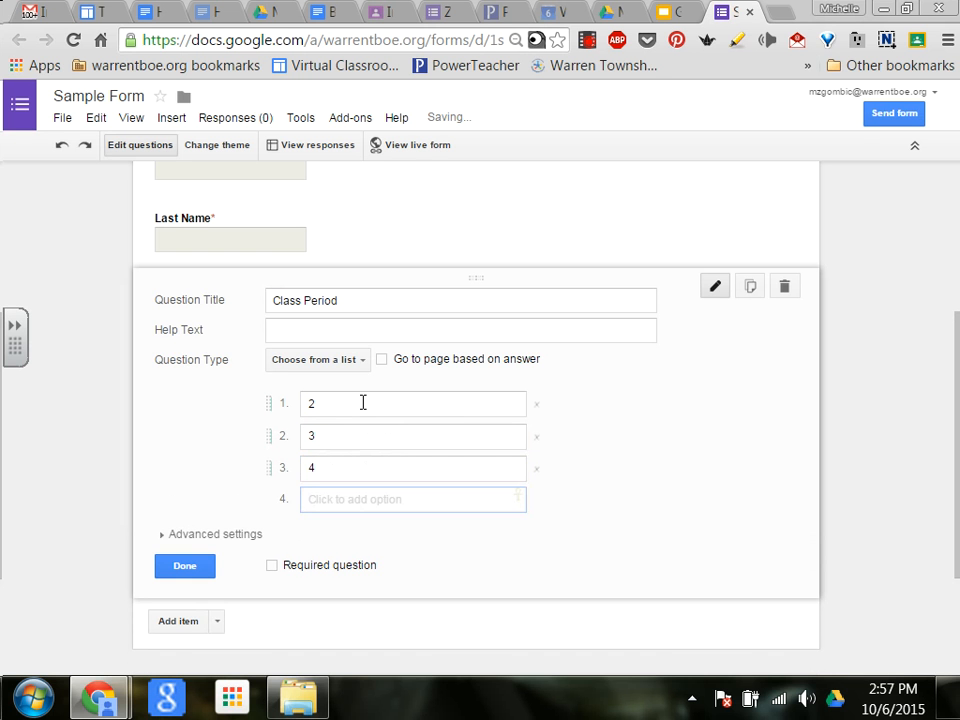
{"action": "type", "text": "7"}
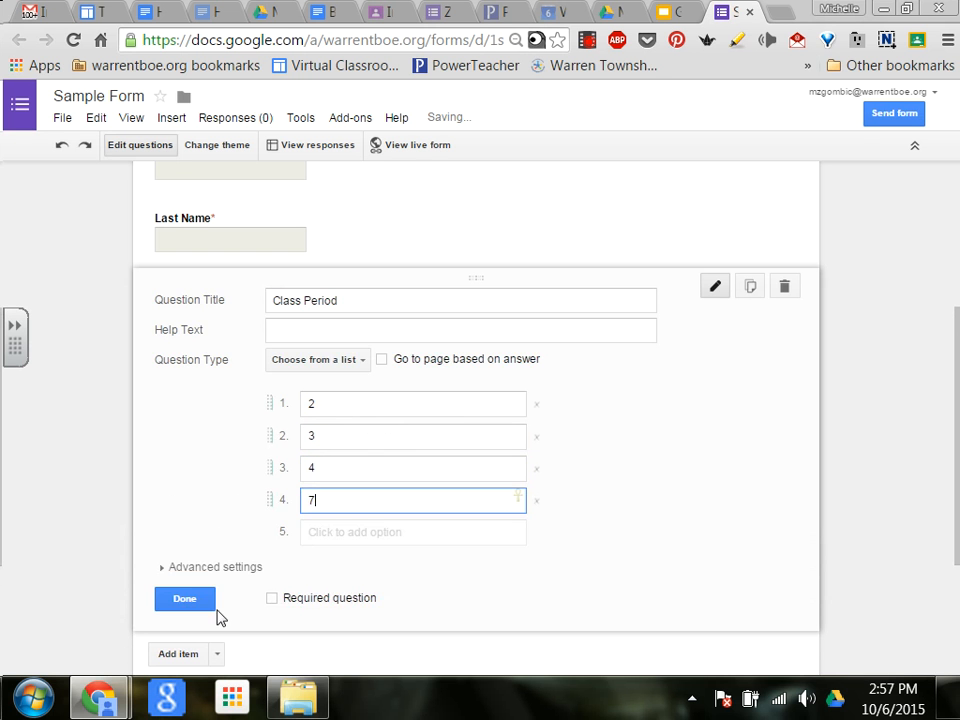
{"action": "left_click", "coordinate": [272, 599]}
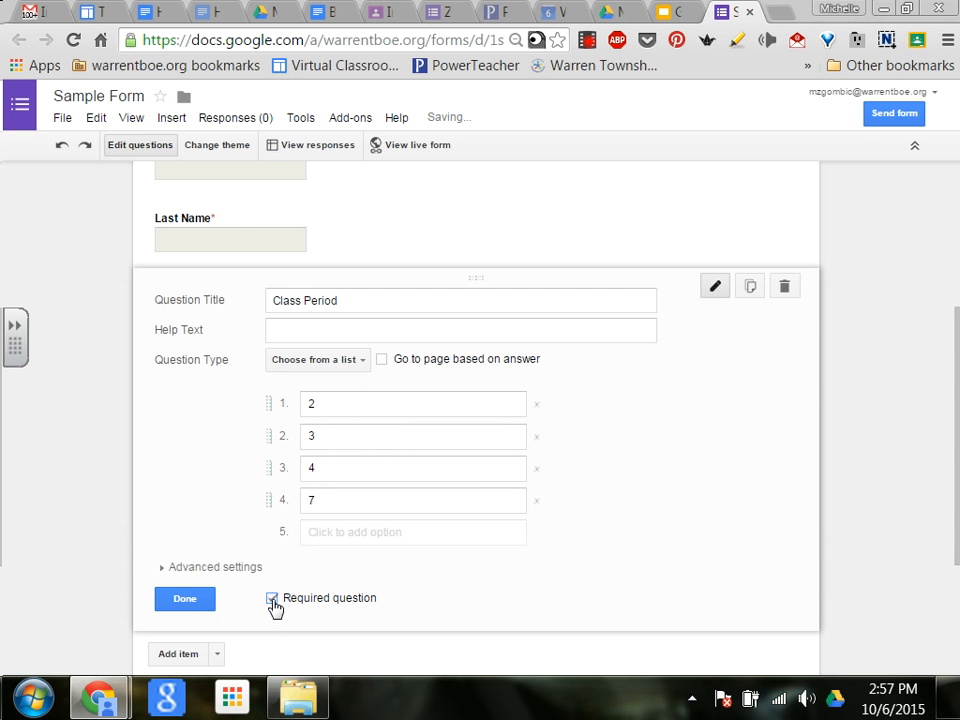
{"action": "left_click", "coordinate": [197, 603]}
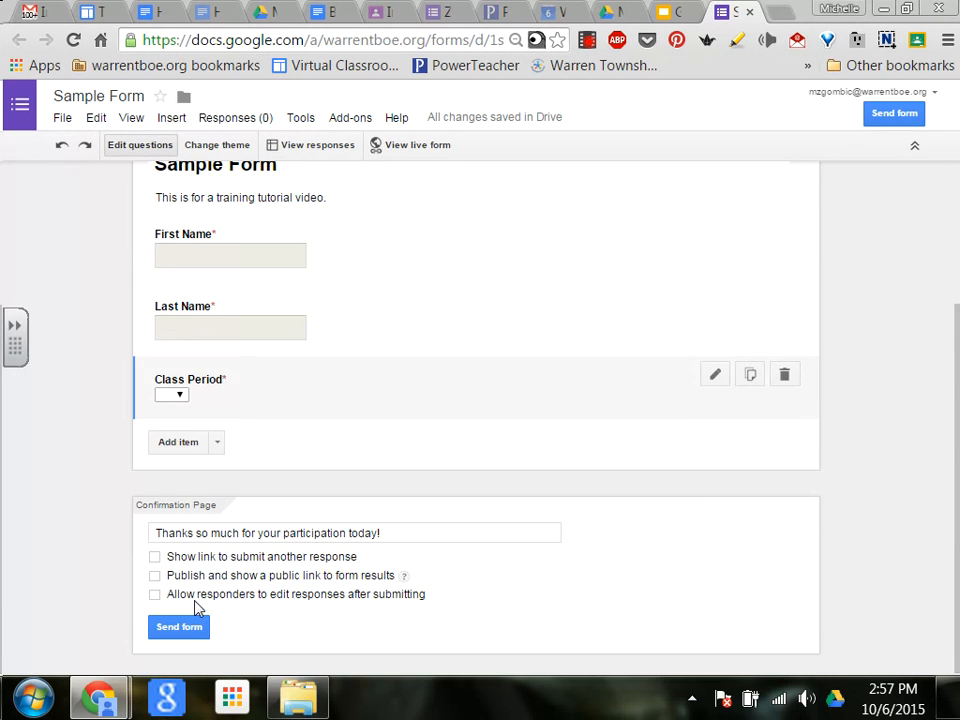
Add a multiple choice question "Did you have fun today?" with the options "Yes", "No" and "Are you serious?"
{"action": "left_click", "coordinate": [186, 450]}
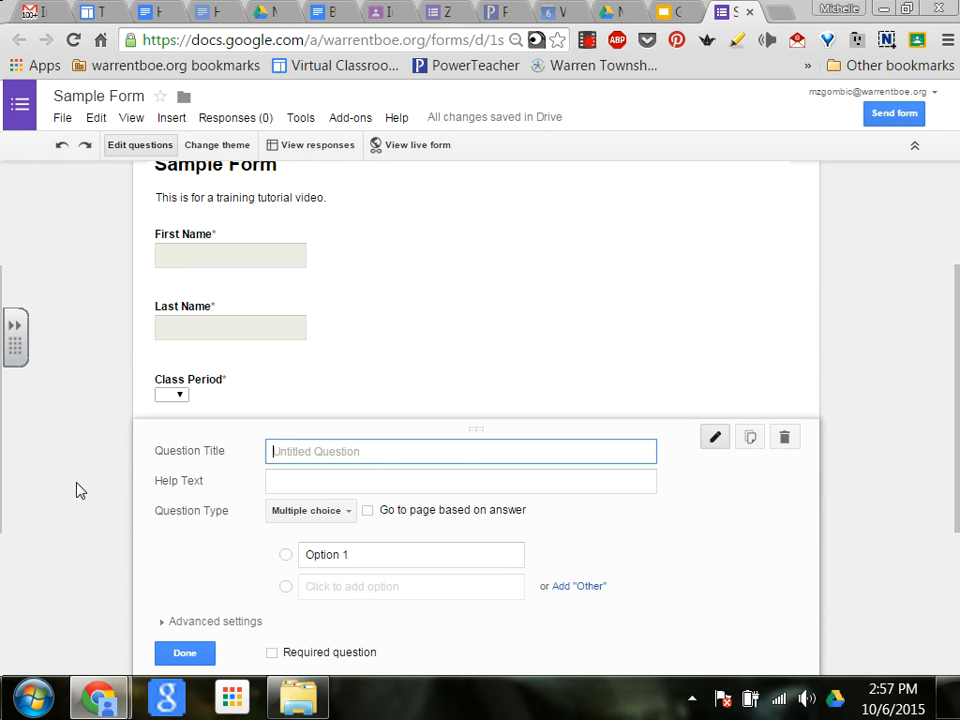
{"action": "type", "text": "Did you have fun today?"}
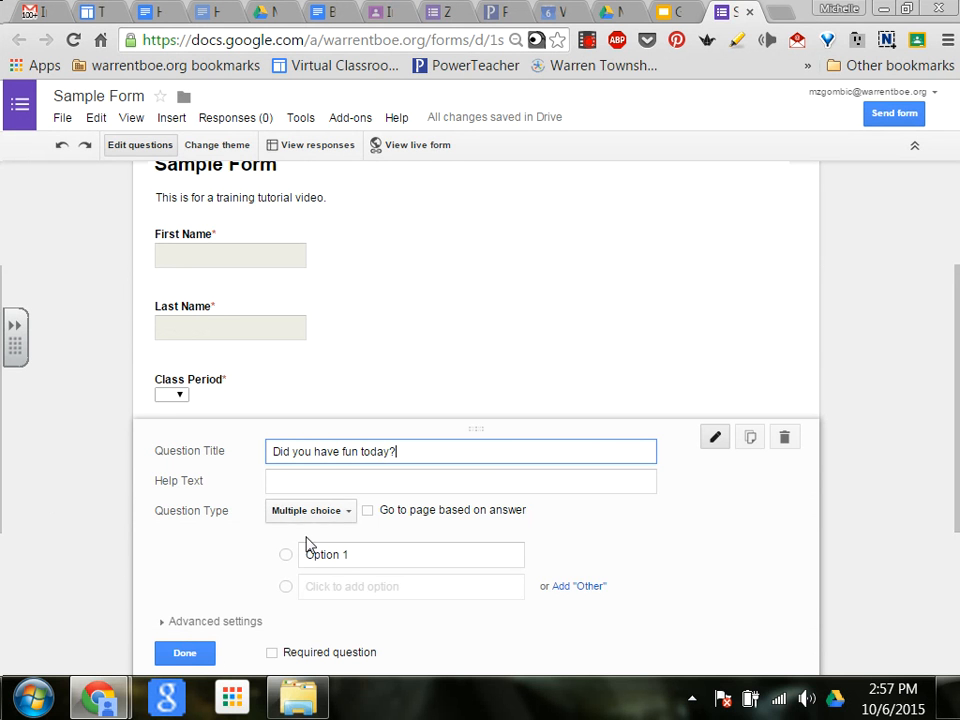
{"action": "left_click", "coordinate": [317, 555]}
{"action": "type", "text": "Yes"}
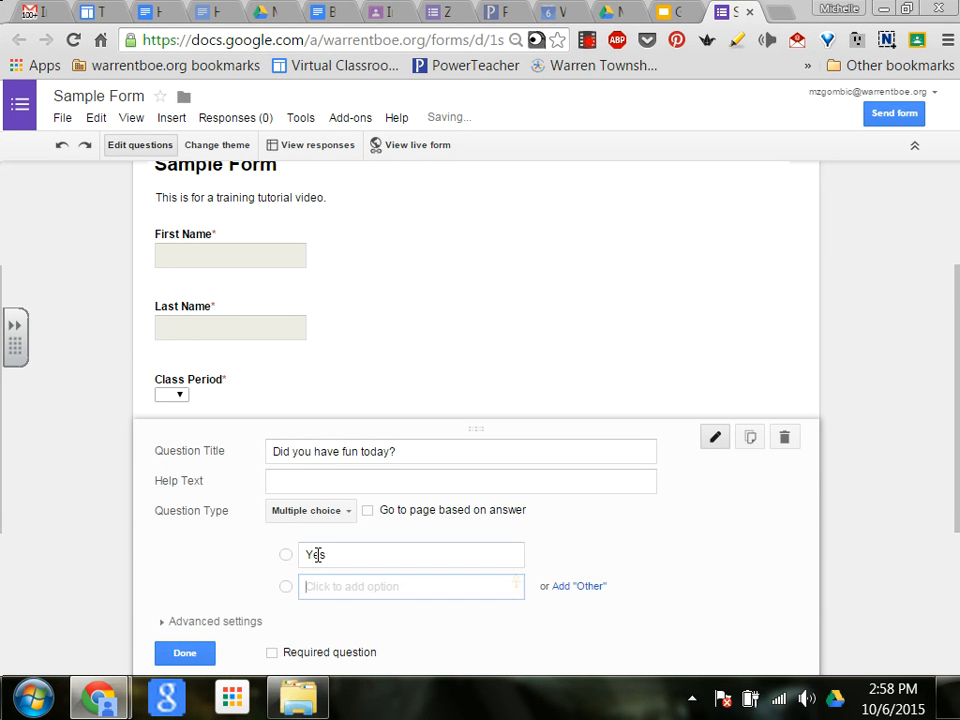
{"action": "key", "text": "Return"}
{"action": "type", "text": "No"}
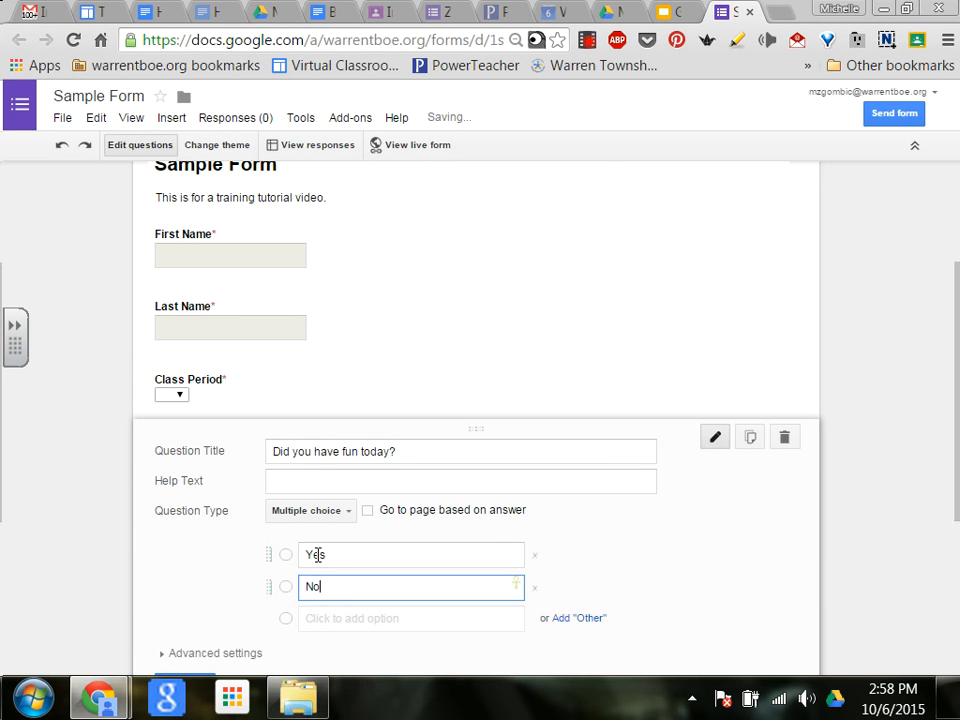
{"action": "key", "text": "Return"}
{"action": "type", "text": "Are you ser"}
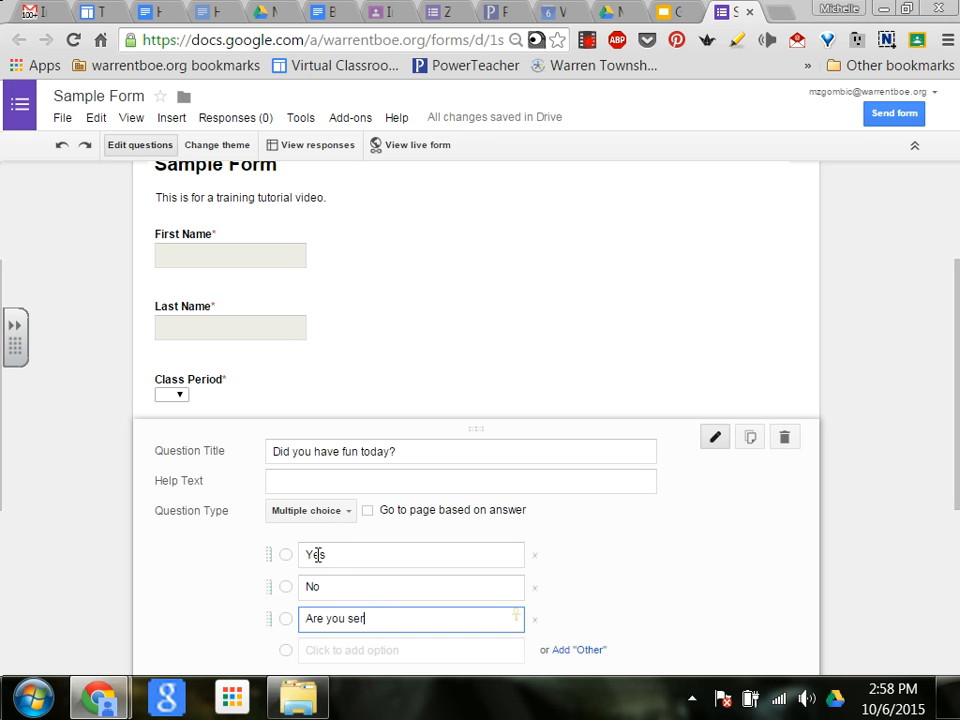
{"action": "type", "text": "ious?"}
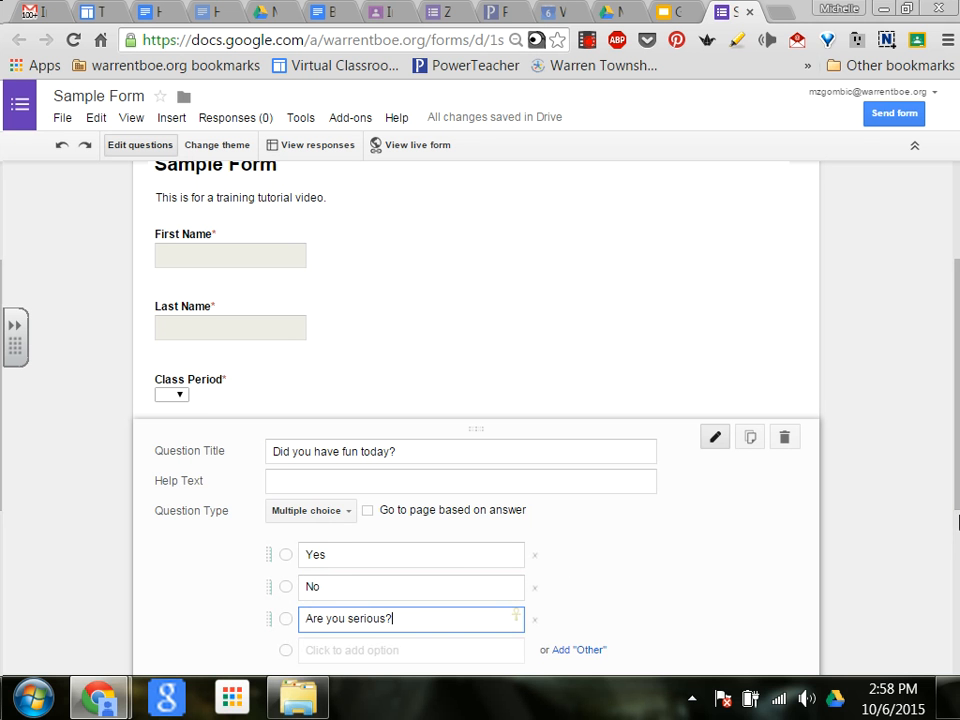
Add an "Other" answer choice to the "Did you have fun today?" question, make it required and finish editing it
{"action": "left_click_drag", "start_coordinate": [957, 500], "coordinate": [953, 611]}
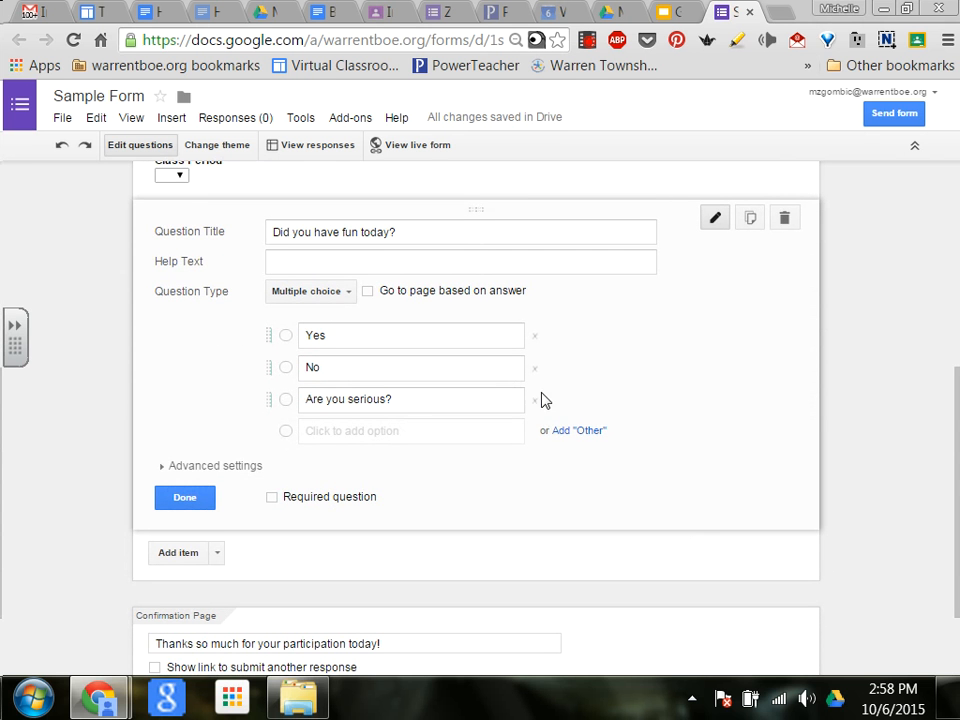
{"action": "left_click", "coordinate": [565, 436]}
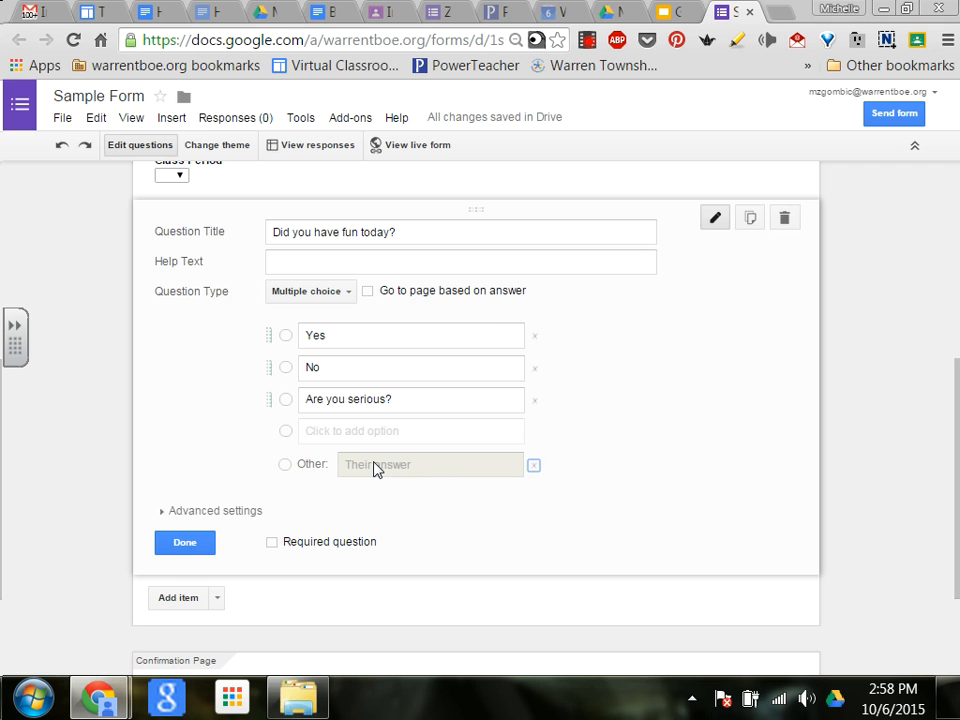
{"action": "left_click", "coordinate": [533, 467]}
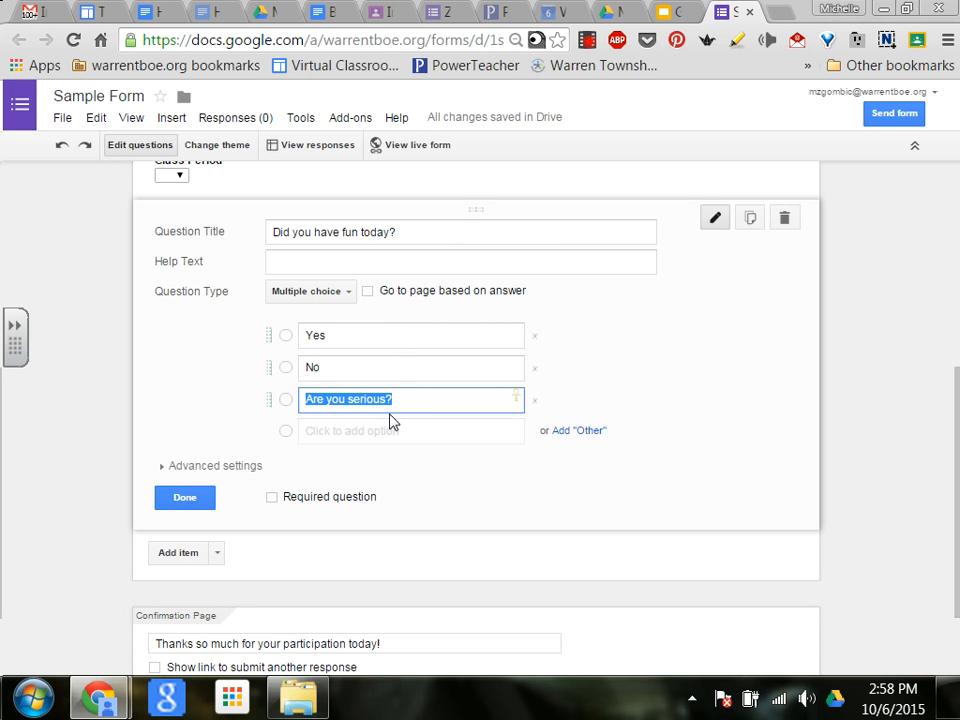
{"action": "left_click", "coordinate": [579, 431]}
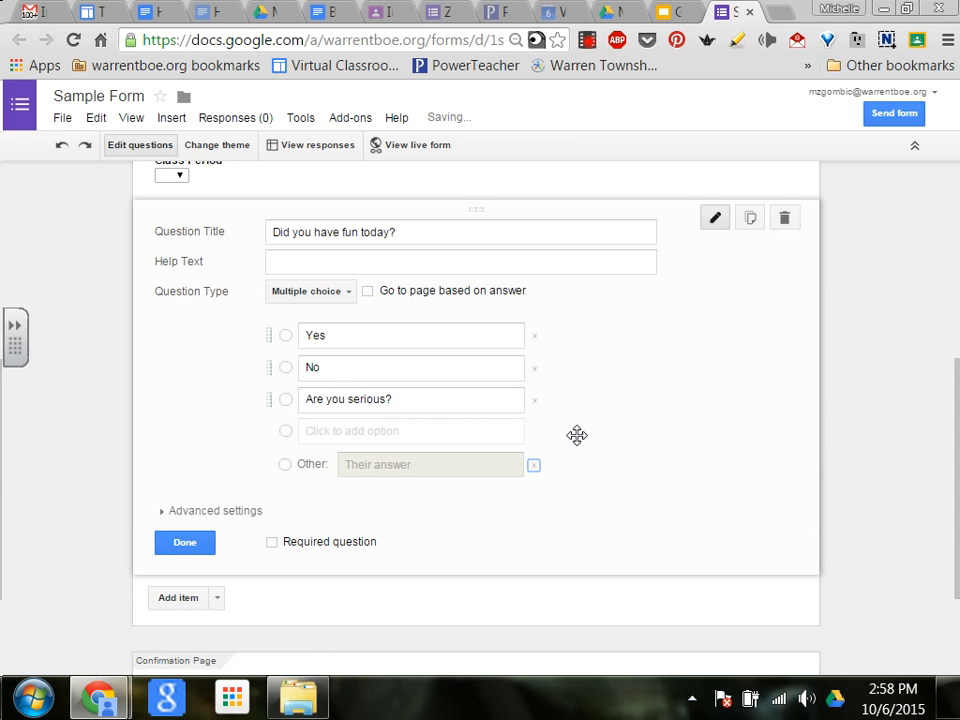
{"action": "left_click", "coordinate": [270, 543]}
{"action": "left_click", "coordinate": [206, 547]}
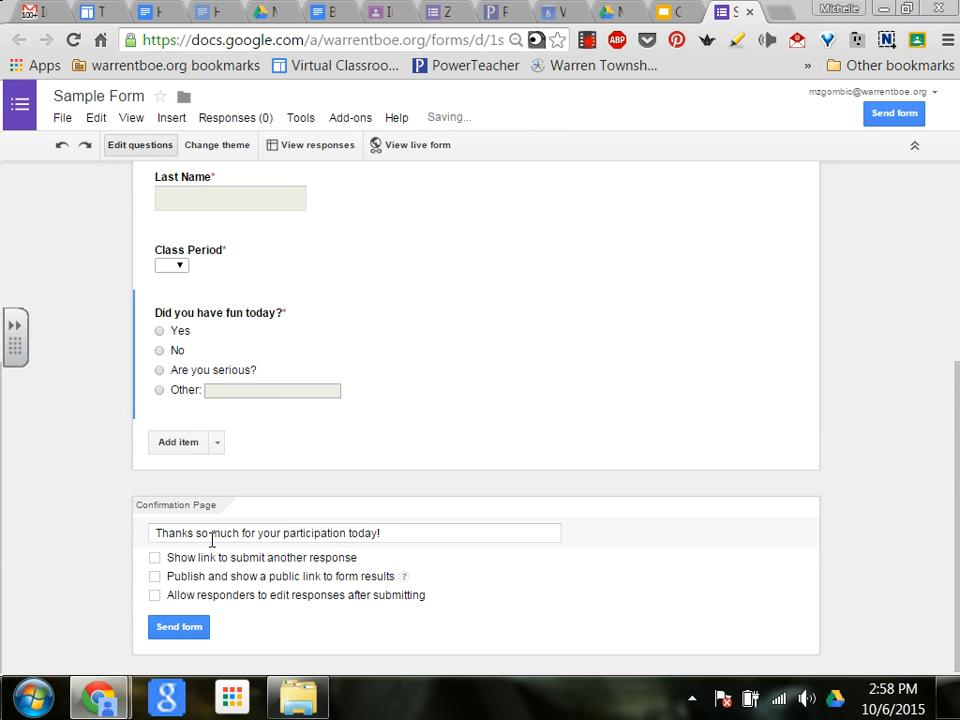
Add a new multiple choice question titled "What is your favorite meal of the day?"
{"action": "left_click", "coordinate": [174, 446]}
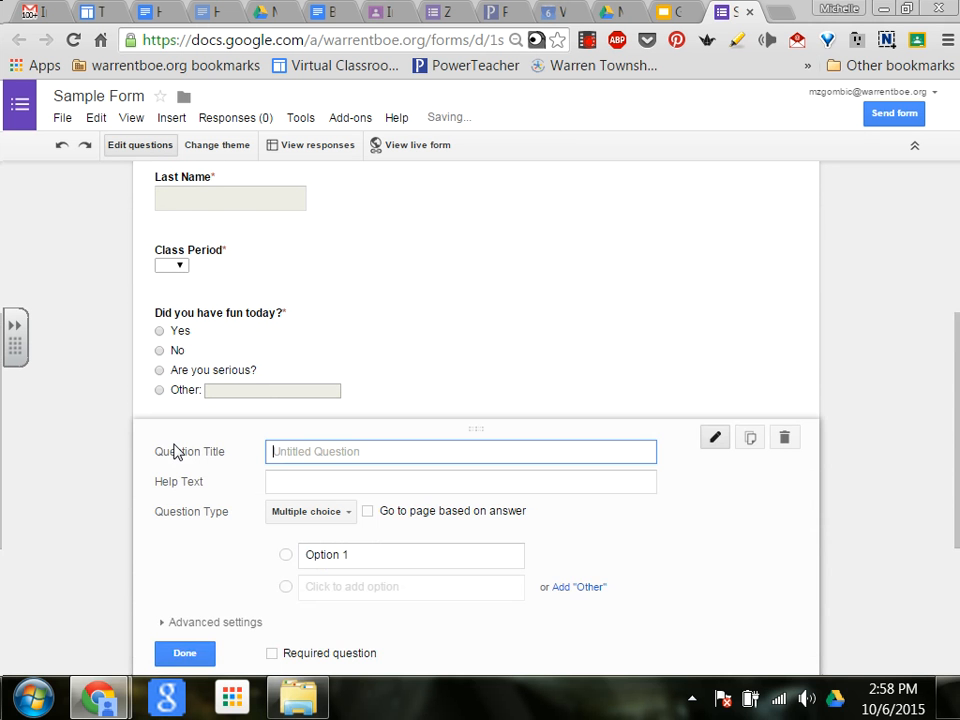
{"action": "type", "text": "Wh"}
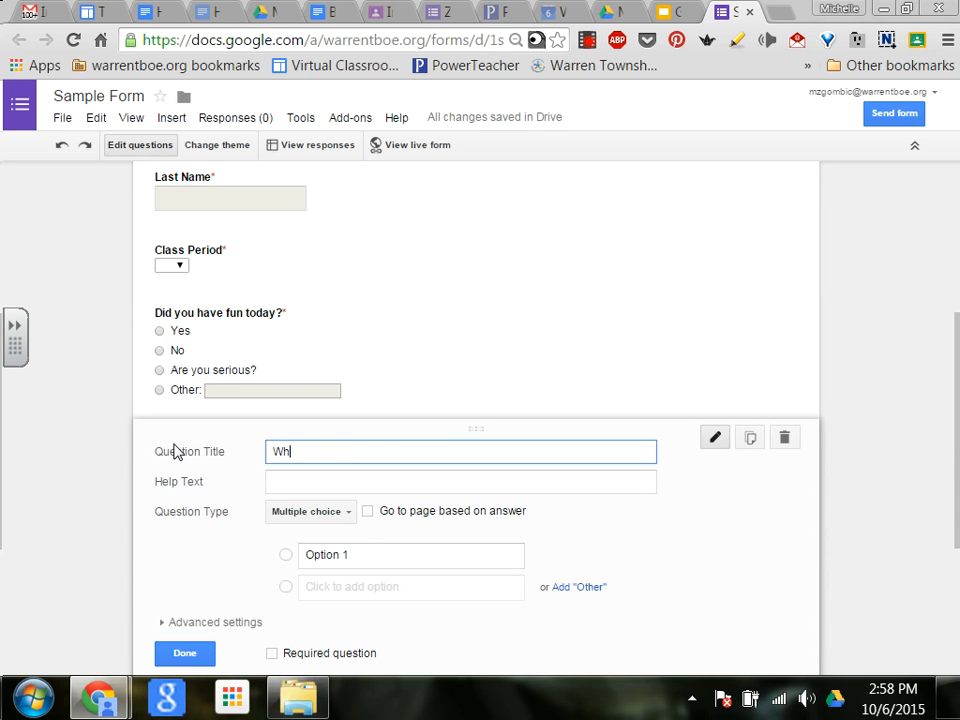
{"action": "type", "text": "at is your favorite m"}
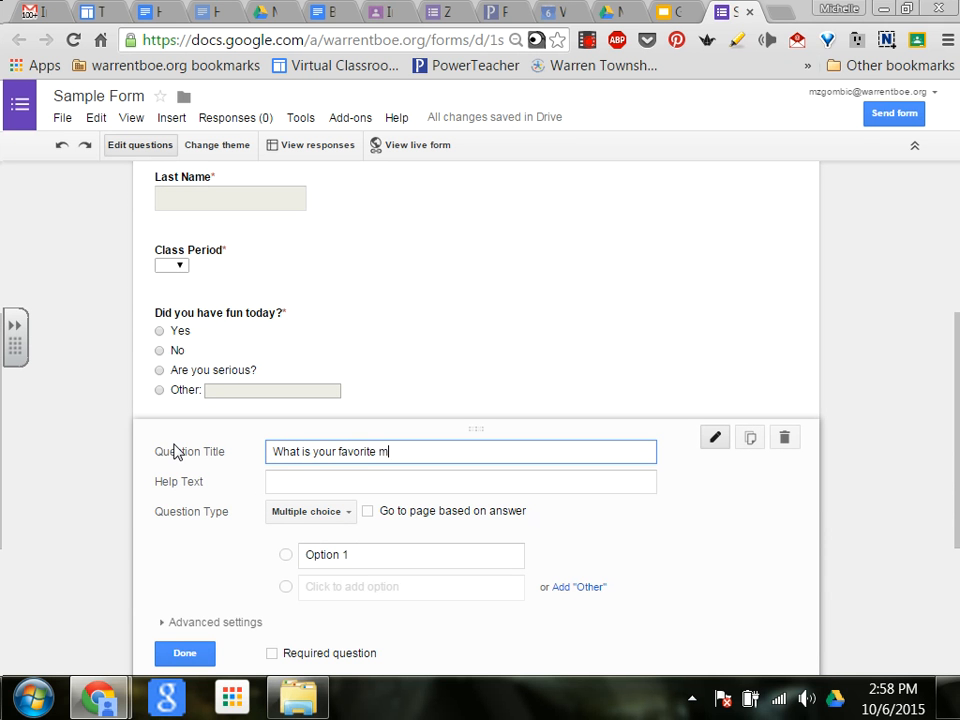
{"action": "type", "text": "eal of the day?"}
Enter "Breakfast", "Lunch", "Dinner" and "Snack" as the answer options of the favorite meal question
{"action": "left_click", "coordinate": [319, 561]}
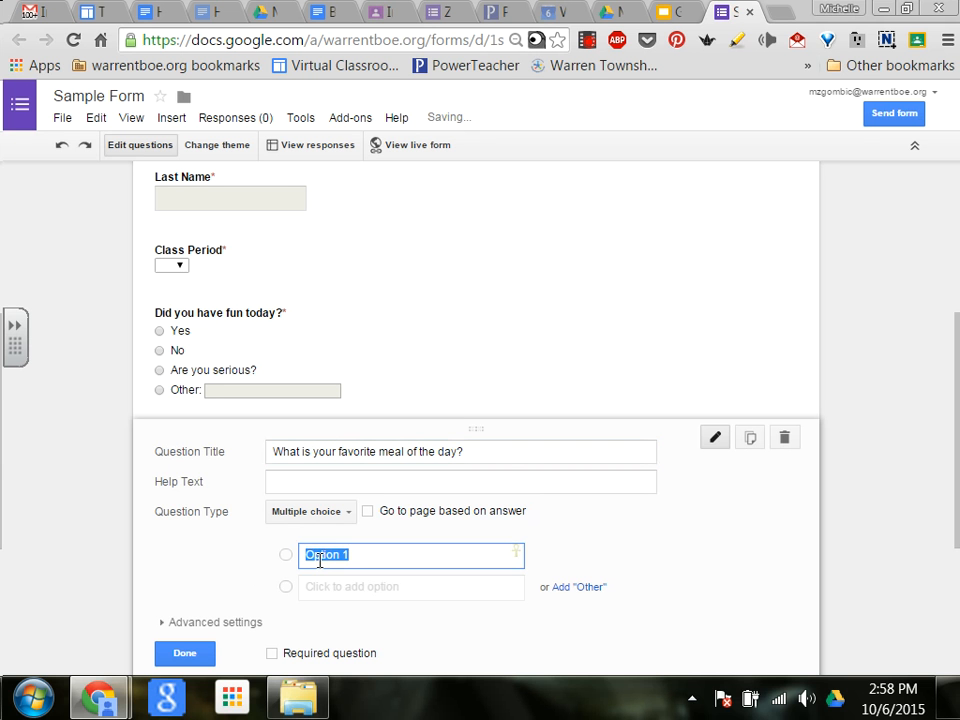
{"action": "type", "text": "Breaks"}
{"action": "key", "text": "BackSpace"}
{"action": "type", "text": "fast"}
{"action": "key", "text": "Return"}
{"action": "type", "text": "Lunch"}
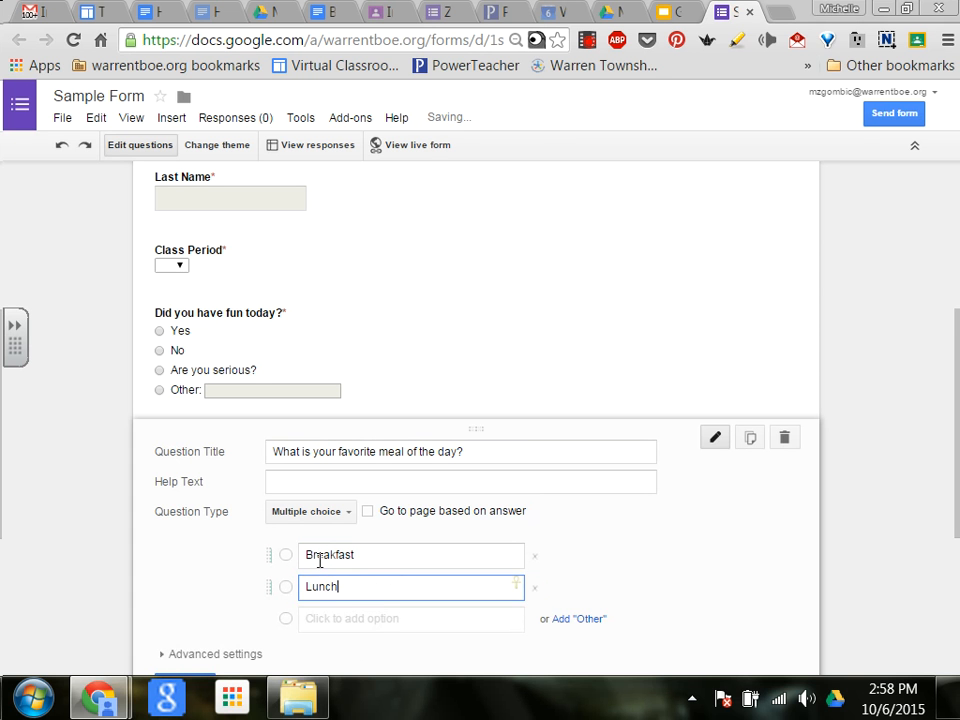
{"action": "key", "text": "Return"}
{"action": "type", "text": "Dinner"}
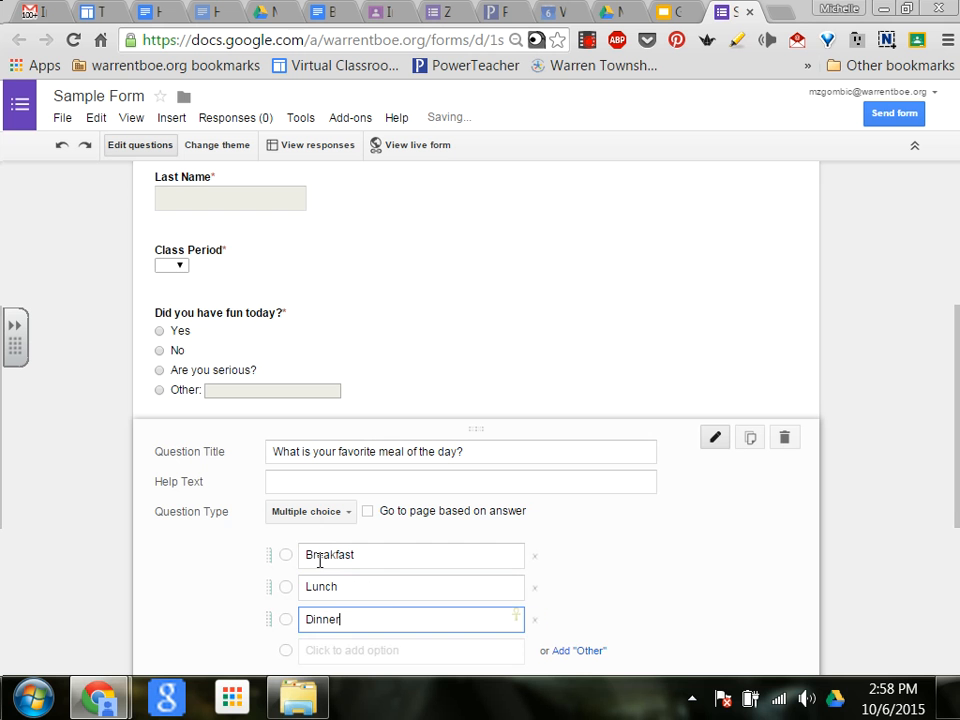
{"action": "key", "text": "Return"}
{"action": "type", "text": "Snack"}
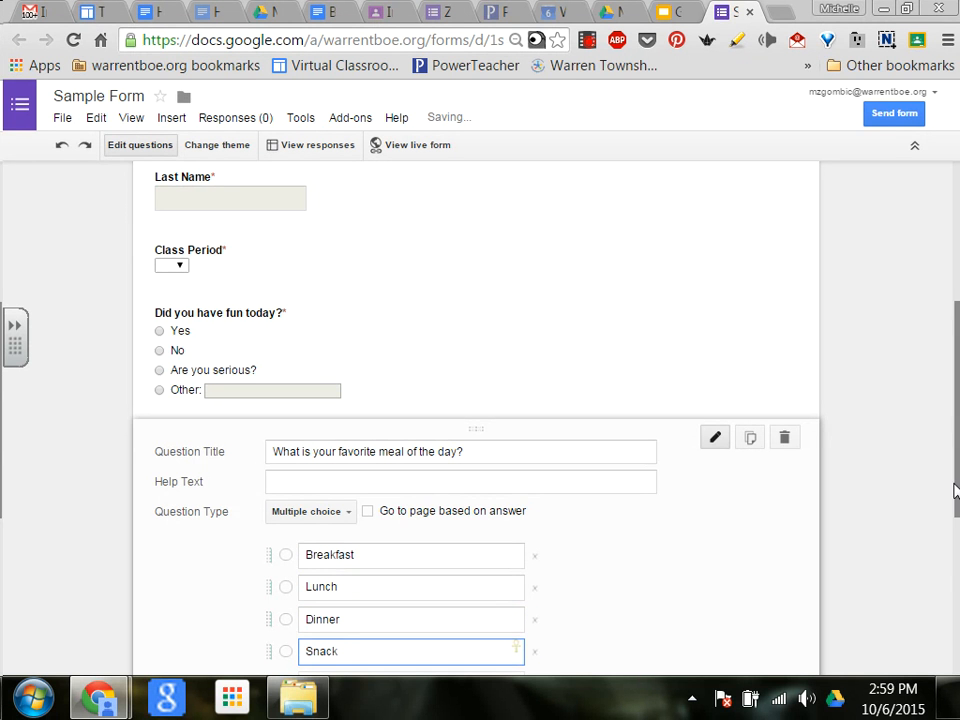
Make the favorite meal question required and finish editing it
{"action": "left_click_drag", "start_coordinate": [955, 490], "coordinate": [943, 549]}
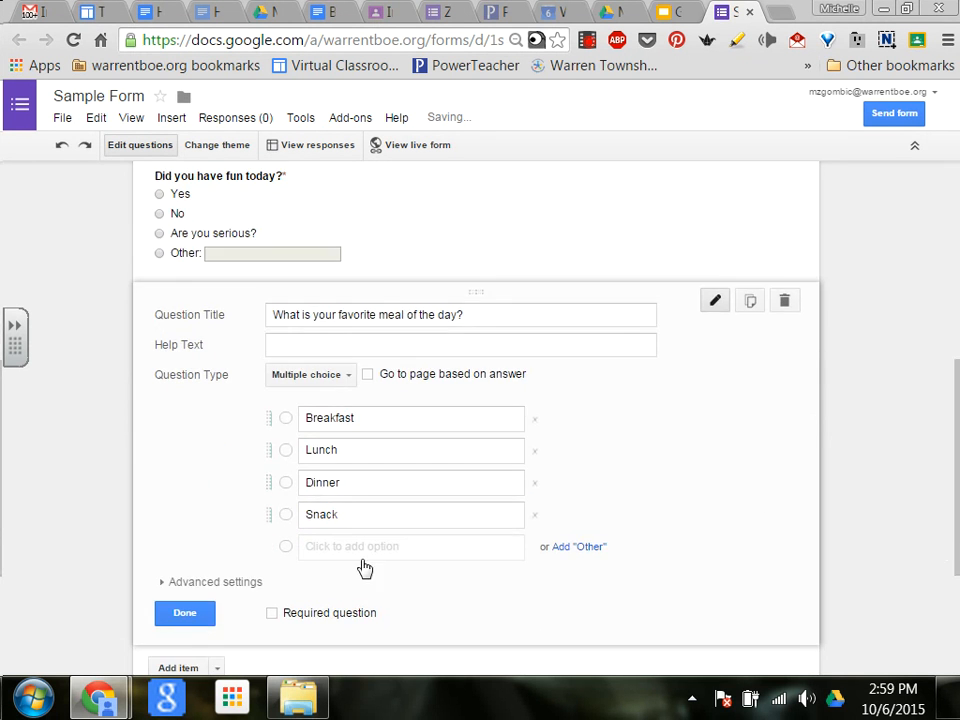
{"action": "left_click", "coordinate": [271, 613]}
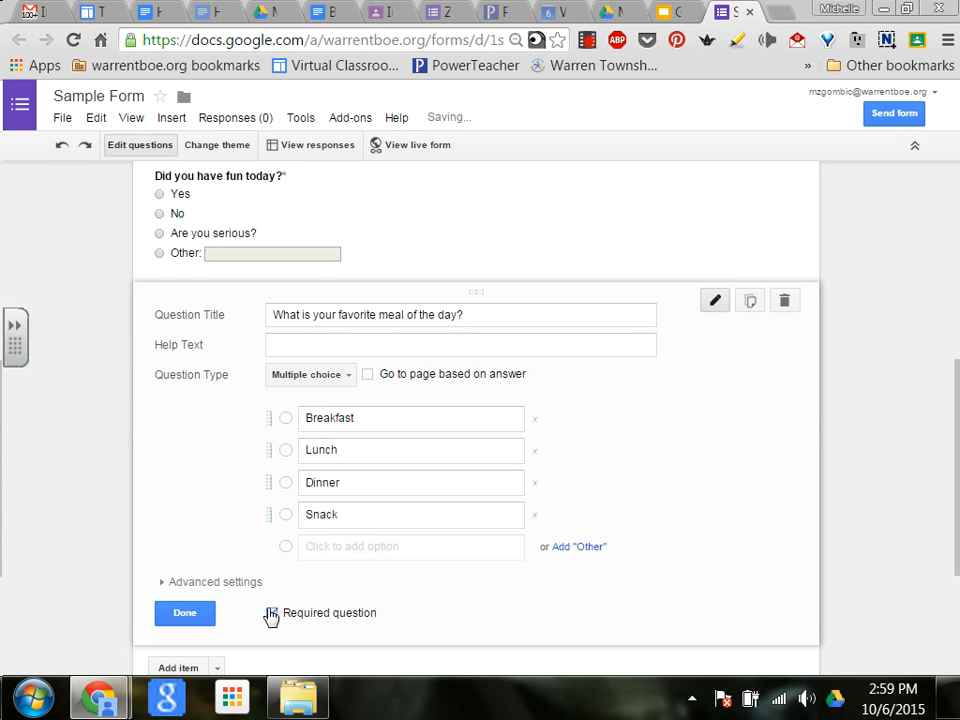
{"action": "left_click", "coordinate": [199, 614]}
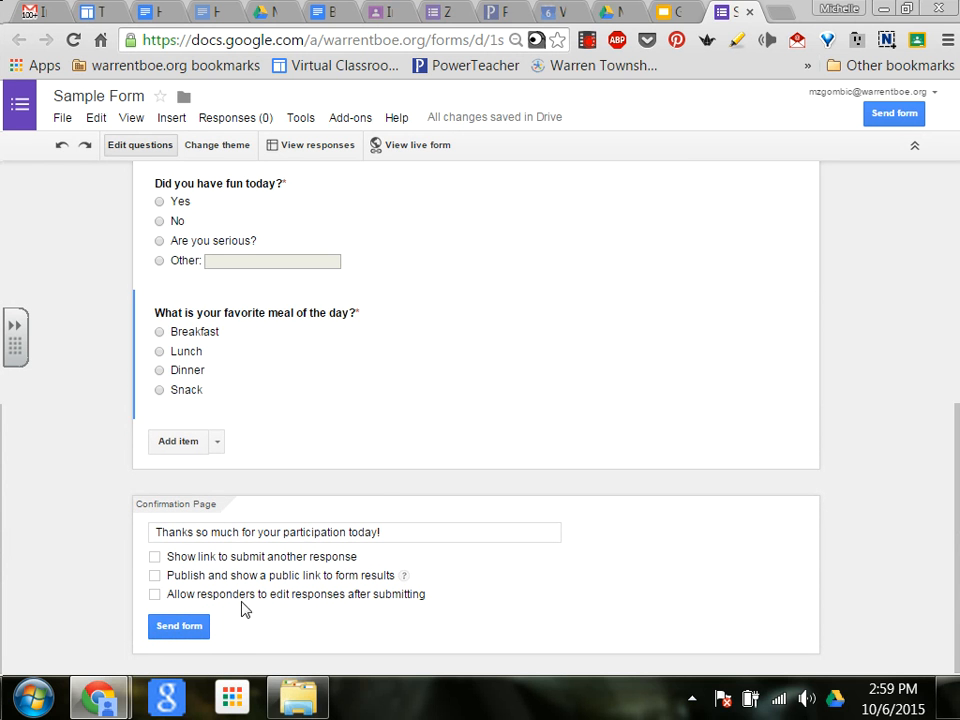
Add another question below the favorite meal question and set its type to Paragraph text
{"action": "scroll", "coordinate": [949, 454], "scroll_direction": "up", "scroll_amount": 1}
{"action": "scroll", "coordinate": [948, 420], "scroll_direction": "up", "scroll_amount": 1}
{"action": "scroll", "coordinate": [947, 411], "scroll_direction": "down", "scroll_amount": 1}
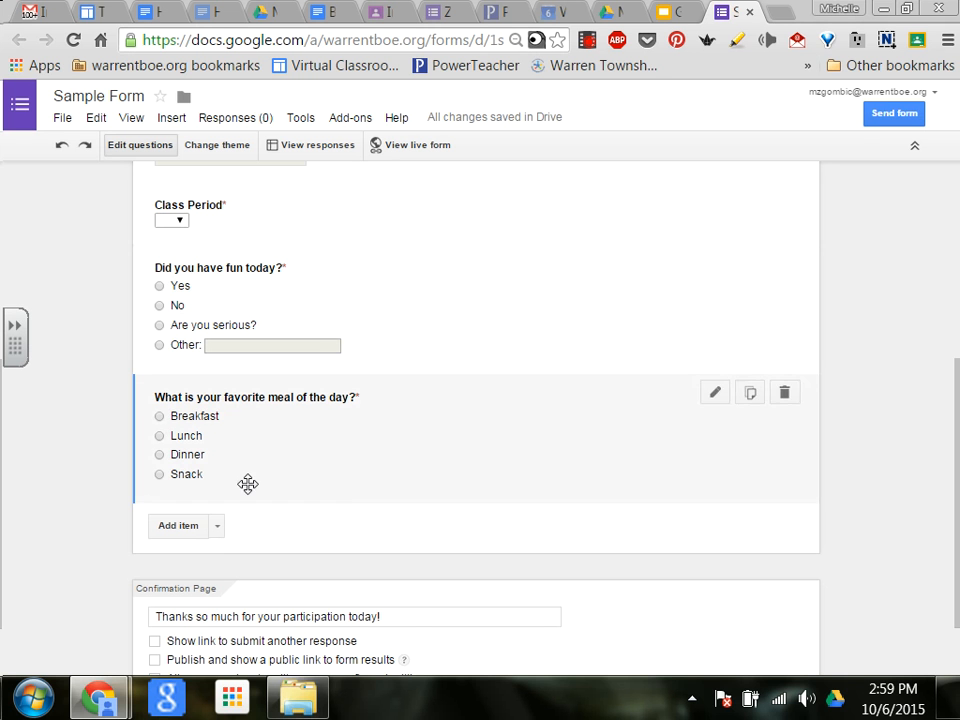
{"action": "left_click", "coordinate": [176, 526]}
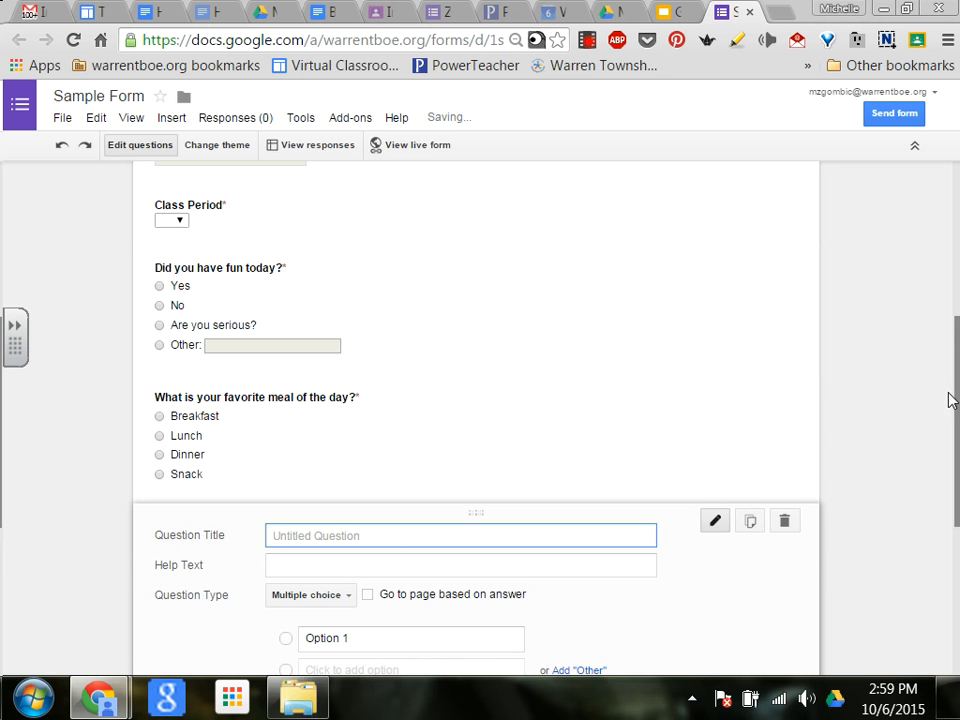
{"action": "left_click_drag", "start_coordinate": [951, 403], "coordinate": [951, 486]}
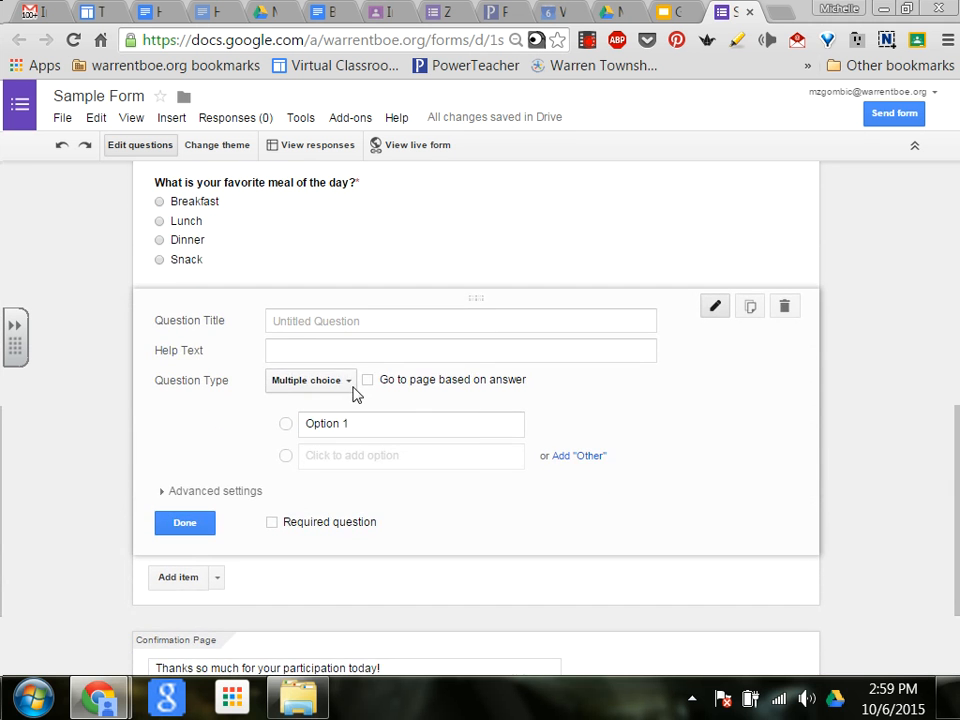
{"action": "left_click", "coordinate": [349, 383]}
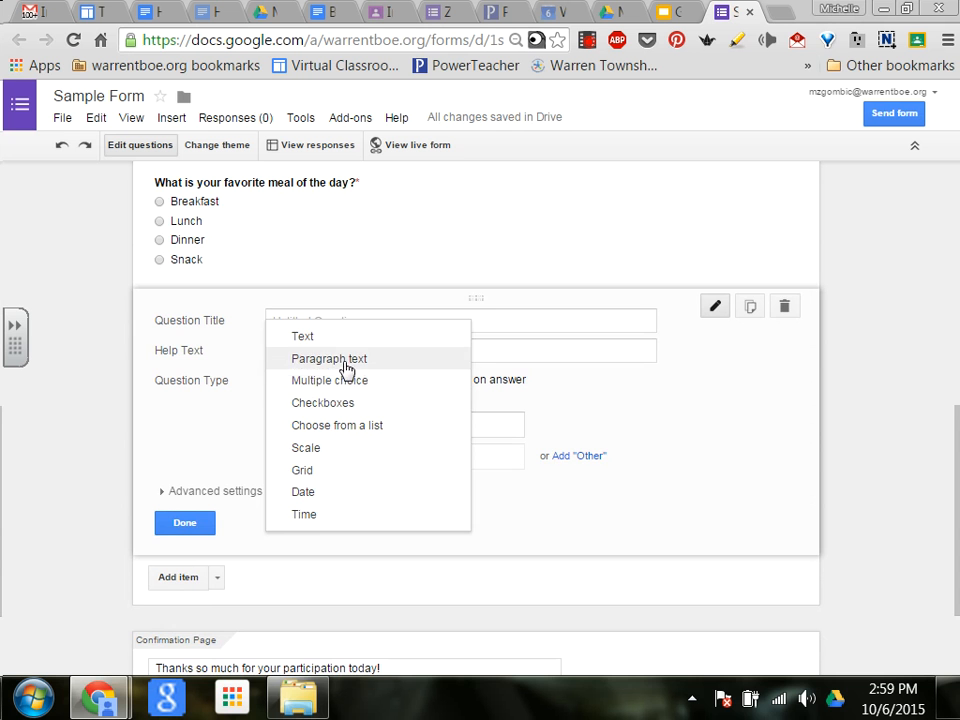
{"action": "left_click", "coordinate": [345, 358]}
Title the paragraph text question "Write a sentence or two about where you went for lunch today."
{"action": "left_click", "coordinate": [308, 311]}
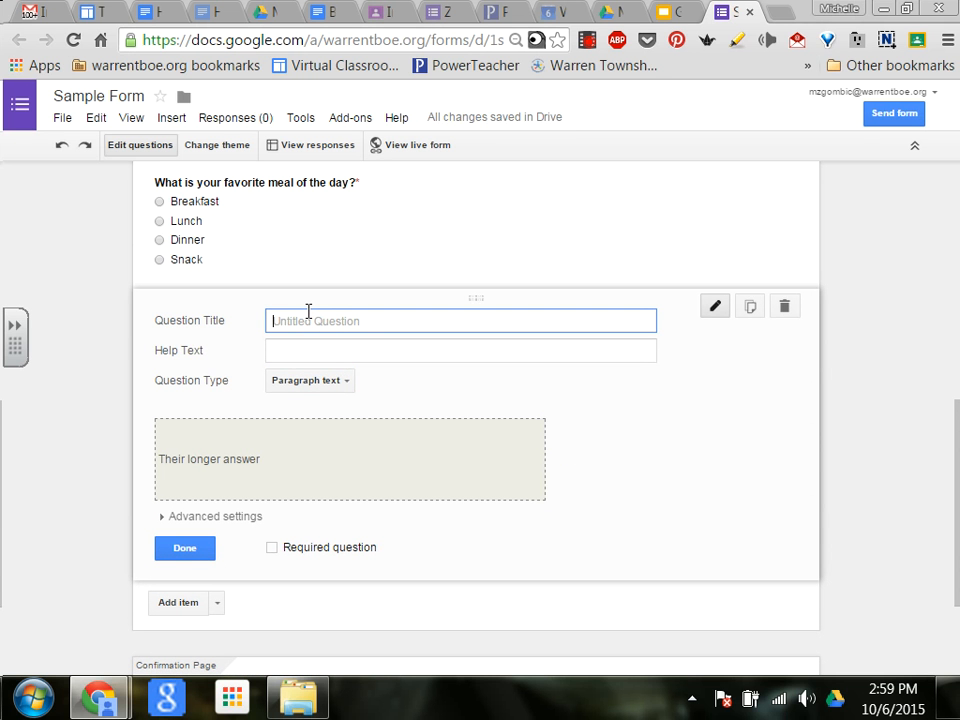
{"action": "type", "text": "Write"}
{"action": "type", "text": "ntence or two about yo"}
{"action": "key", "text": "BackSpace"}
{"action": "key", "text": "BackSpace"}
{"action": "type", "text": "where "}
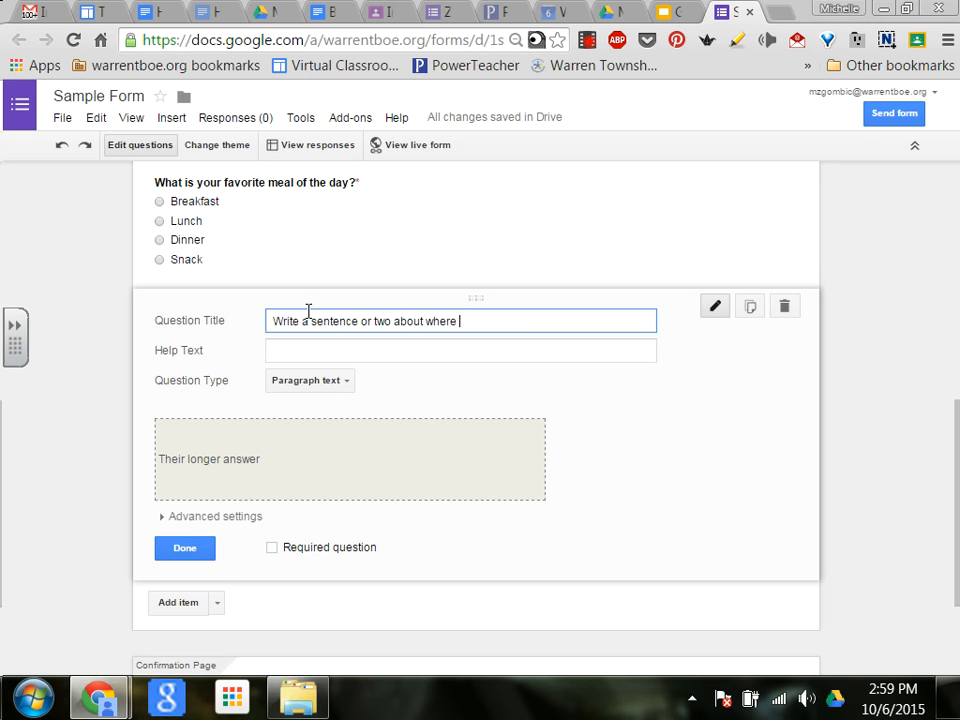
{"action": "type", "text": "you went for lunch today..."}
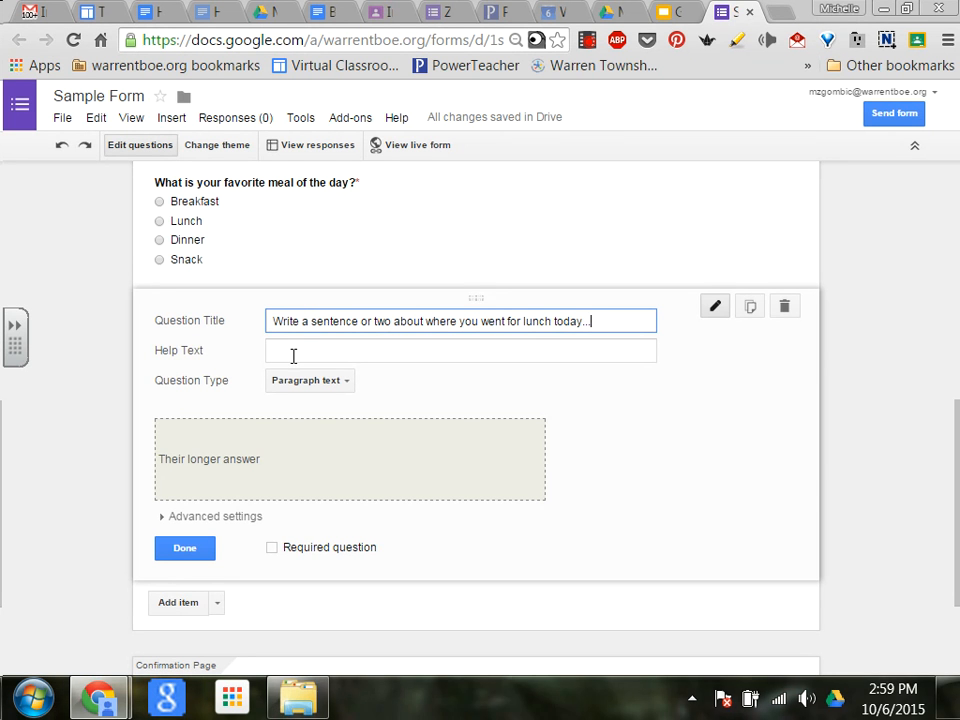
{"action": "key", "text": "BackSpace"}
{"action": "key", "text": "BackSpace"}
Add help text "If you went out with a group, please say so and explain who paid for the meal.", make the question required and finish it
{"action": "left_click", "coordinate": [293, 356]}
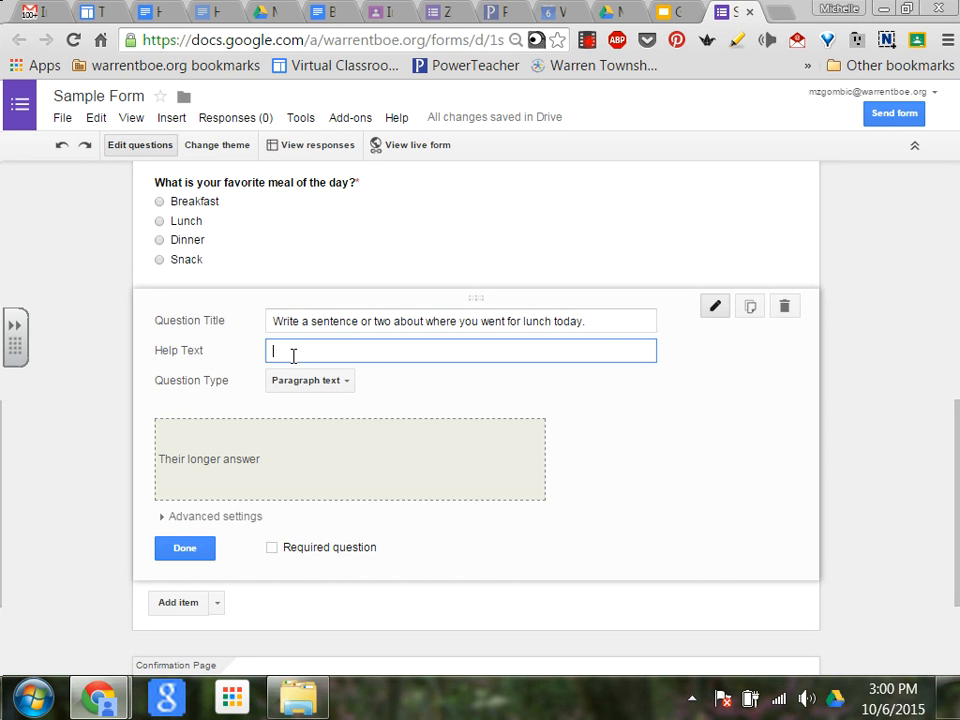
{"action": "type", "text": "If you went out with a group, ple"}
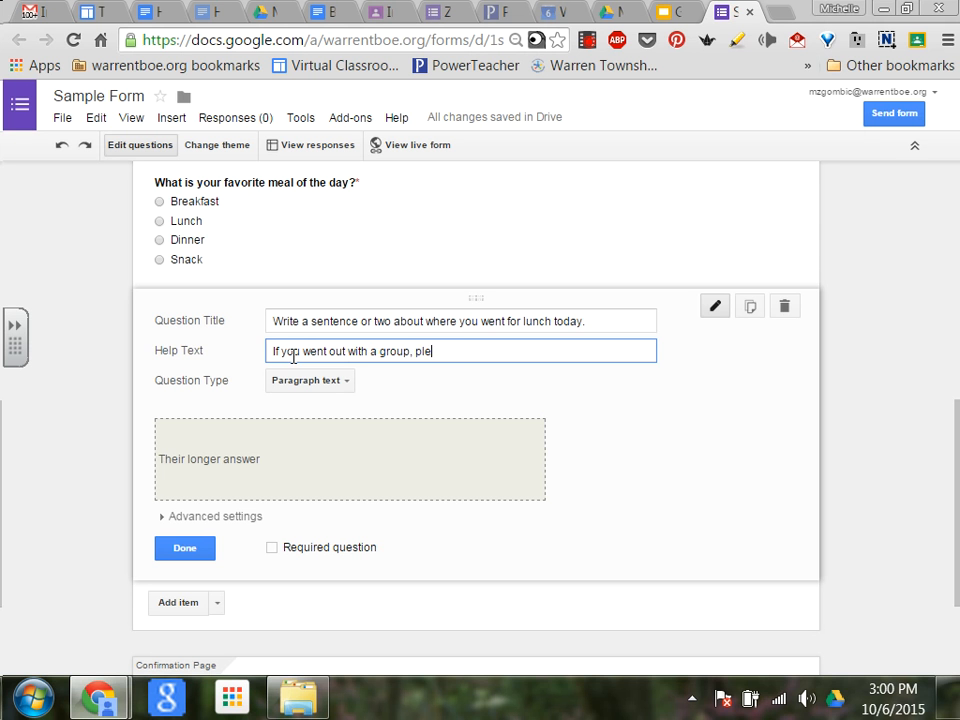
{"action": "type", "text": "ase say so and exp"}
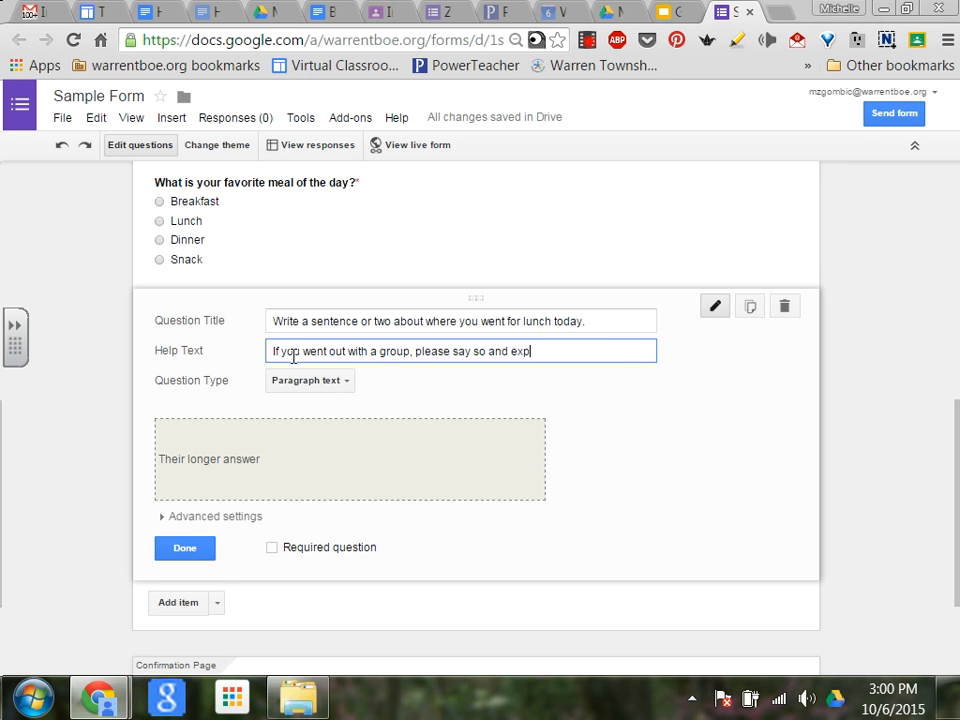
{"action": "type", "text": "lain who paid for the meal."}
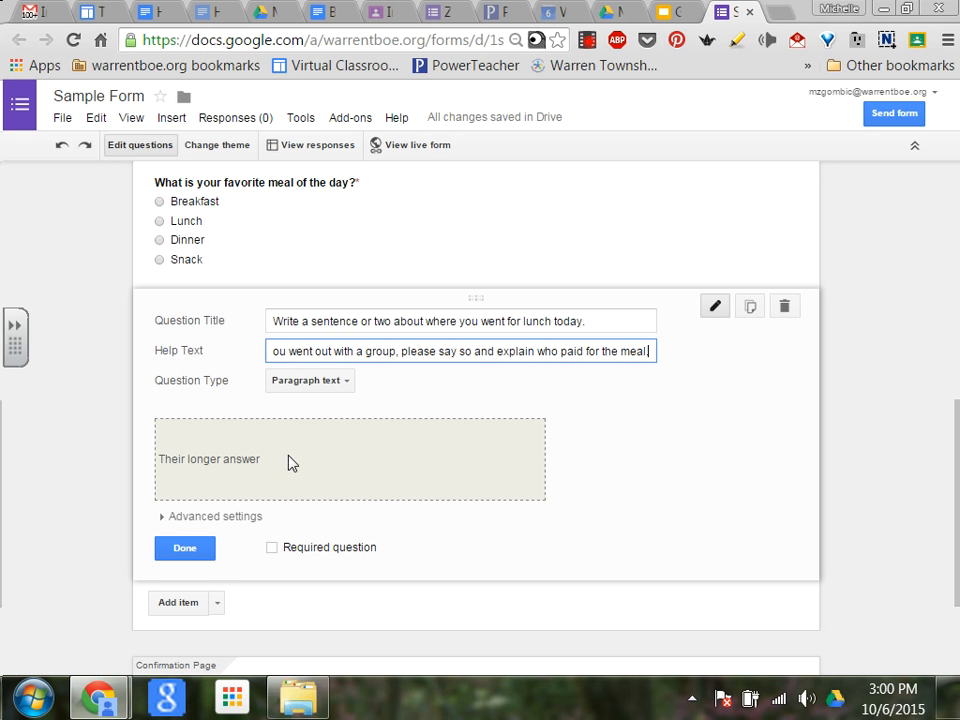
{"action": "left_click", "coordinate": [272, 549]}
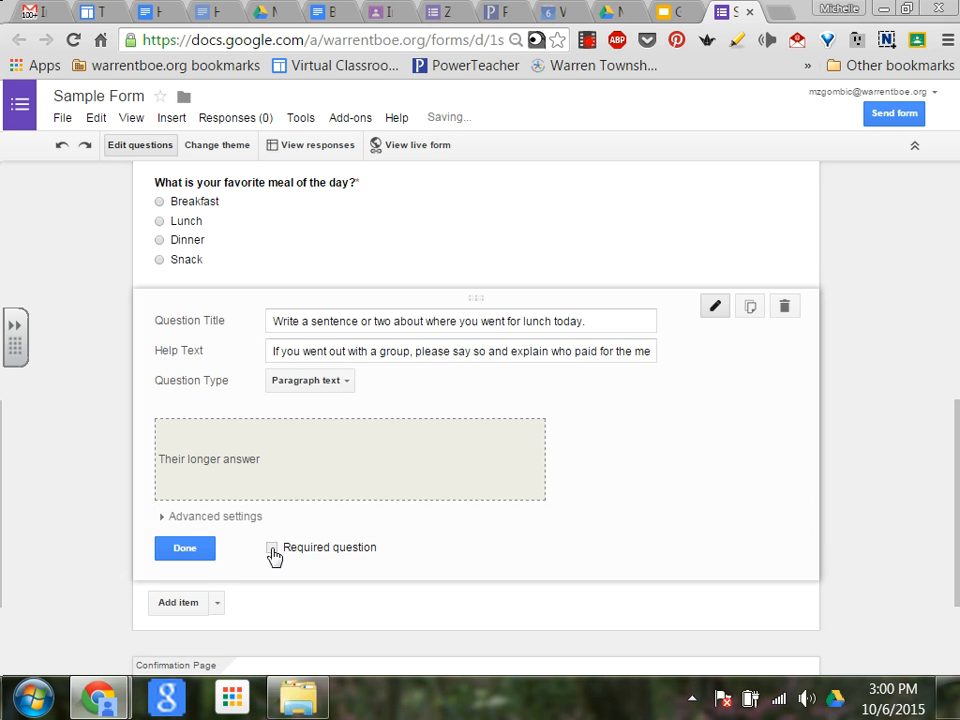
{"action": "left_click", "coordinate": [197, 553]}
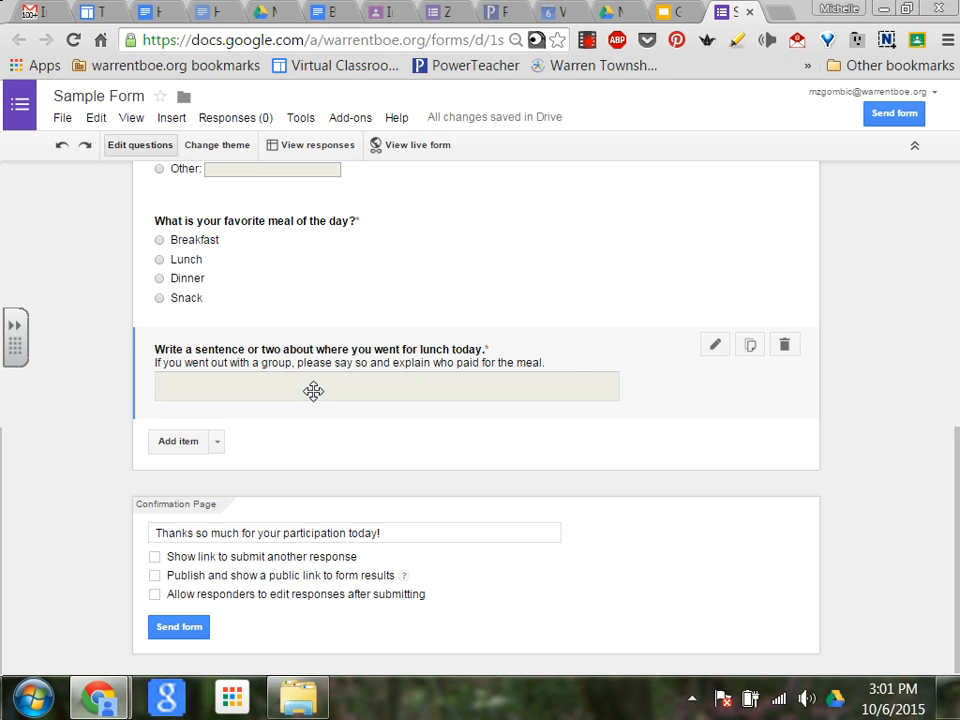
Add a Checkboxes question titled "My favorite workshop sessions today were"
{"action": "left_click", "coordinate": [190, 442]}
{"action": "left_click", "coordinate": [324, 515]}
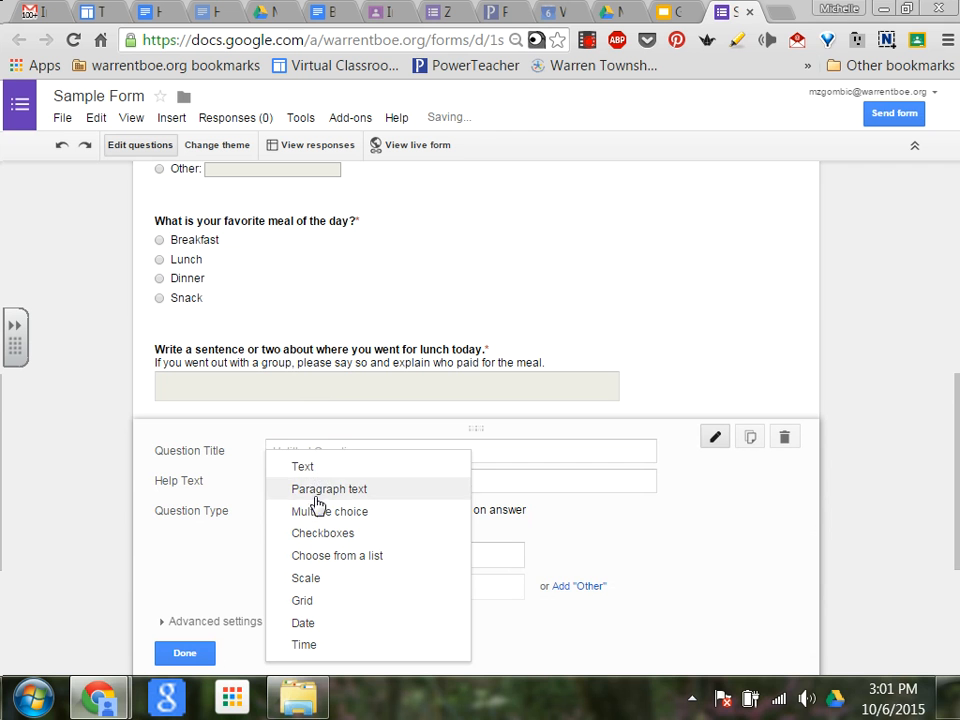
{"action": "left_click", "coordinate": [314, 538]}
{"action": "left_click", "coordinate": [327, 455]}
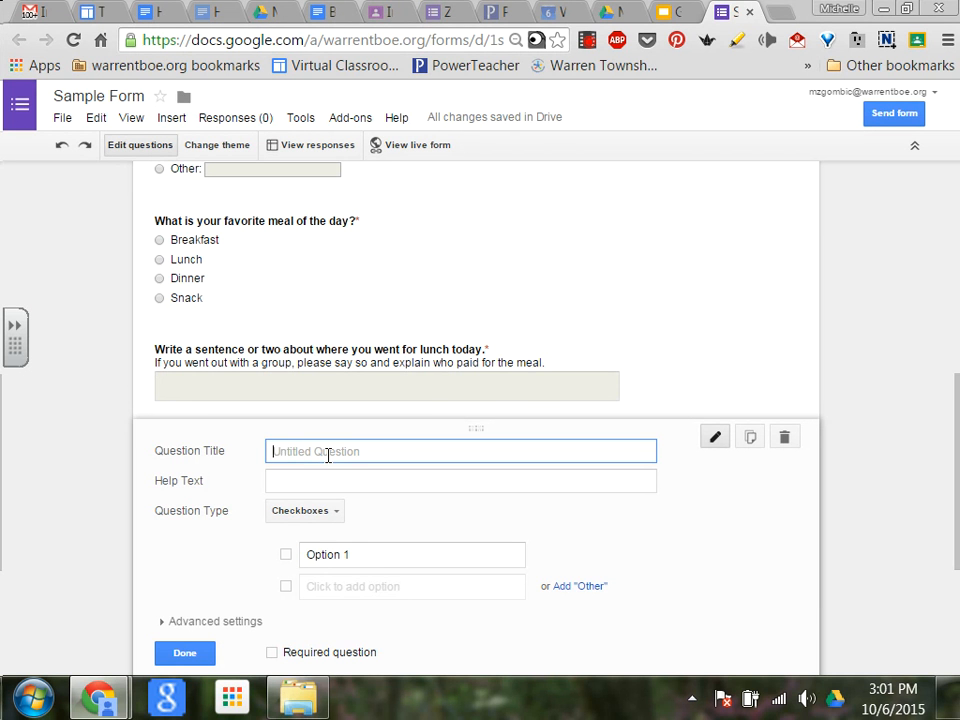
{"action": "type", "text": "MMy"}
{"action": "key", "text": "BackSpace"}
{"action": "key", "text": "BackSpace"}
{"action": "key", "text": "BackSpace"}
{"action": "type", "text": "y favorite workshop sessions "}
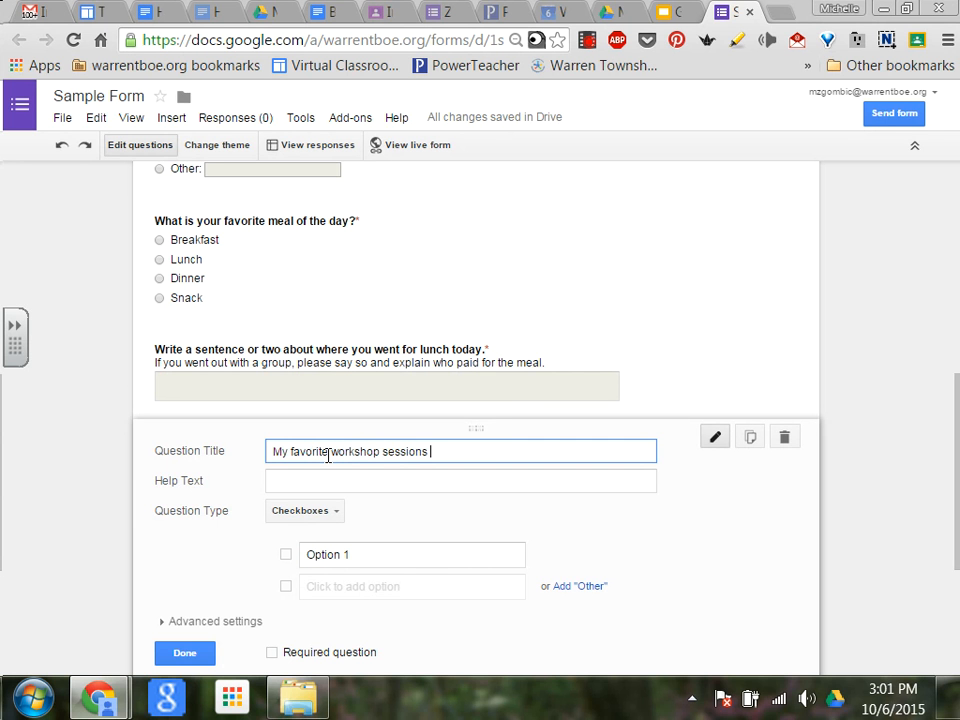
{"action": "type", "text": "today were"}
Enter "Session 1", "Session 2" and "Lunch" as the first three checkbox options of the workshop sessions question
{"action": "left_click", "coordinate": [345, 554]}
{"action": "type", "text": "t"}
{"action": "key", "text": "BackSpace"}
{"action": "type", "text": "Session 1"}
{"action": "key", "text": "Return"}
{"action": "type", "text": "Session 2"}
{"action": "key", "text": "Tab"}
{"action": "key", "text": "Tab"}
{"action": "type", "text": "Lunch"}
{"action": "key", "text": "Return"}
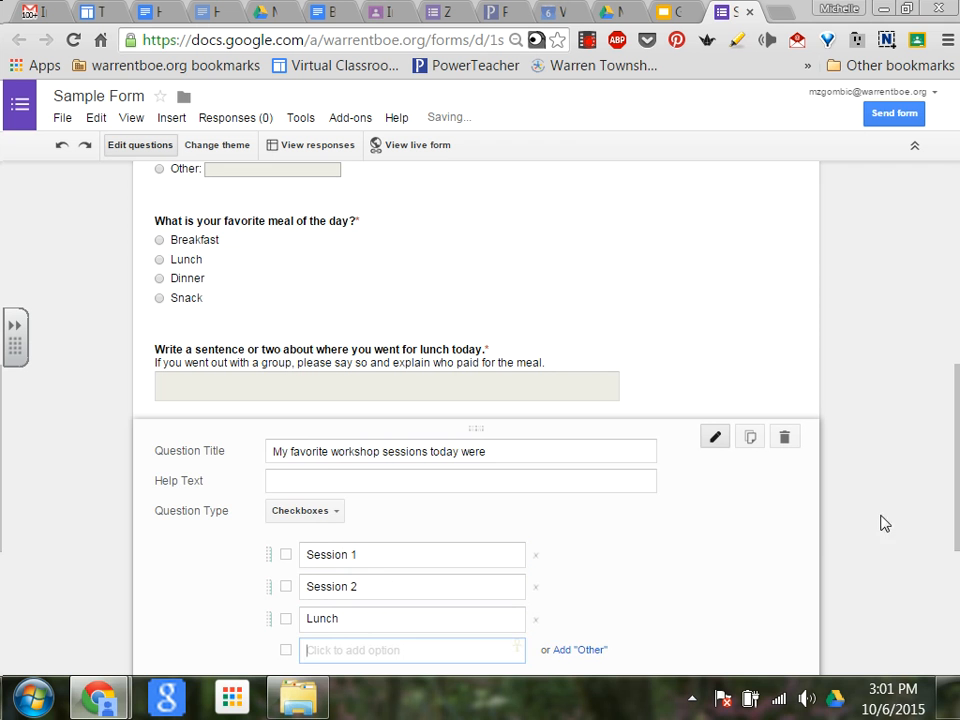
Add "Session 3" and "Session 4" as further checkbox options below "Lunch"
{"action": "left_click_drag", "start_coordinate": [953, 514], "coordinate": [950, 575]}
{"action": "left_click", "coordinate": [343, 450]}
{"action": "type", "text": "Session 3"}
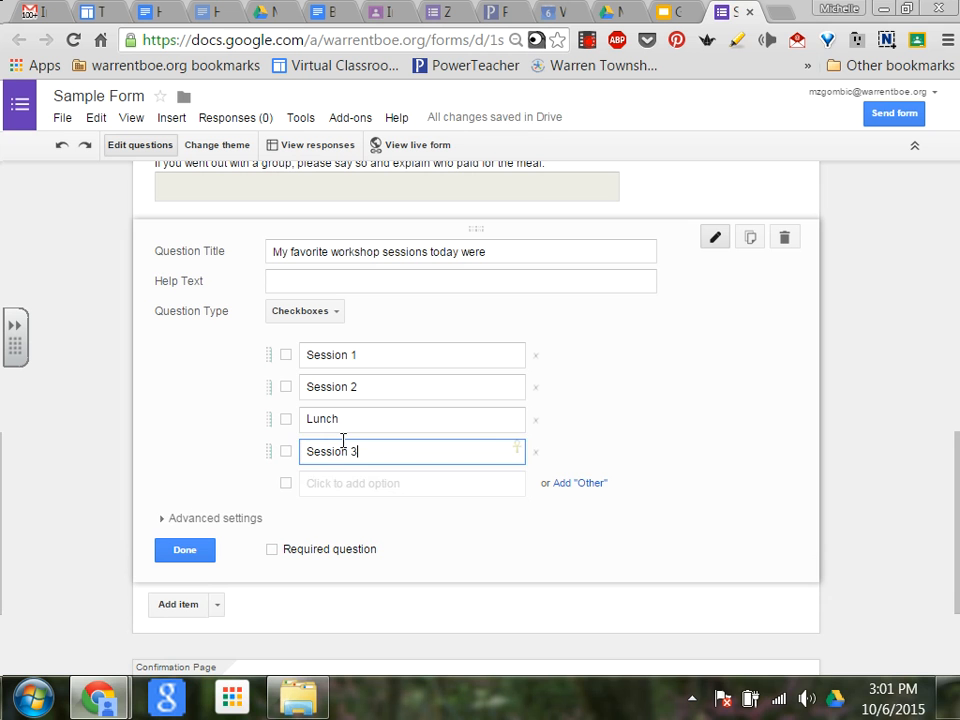
{"action": "key", "text": "Tab"}
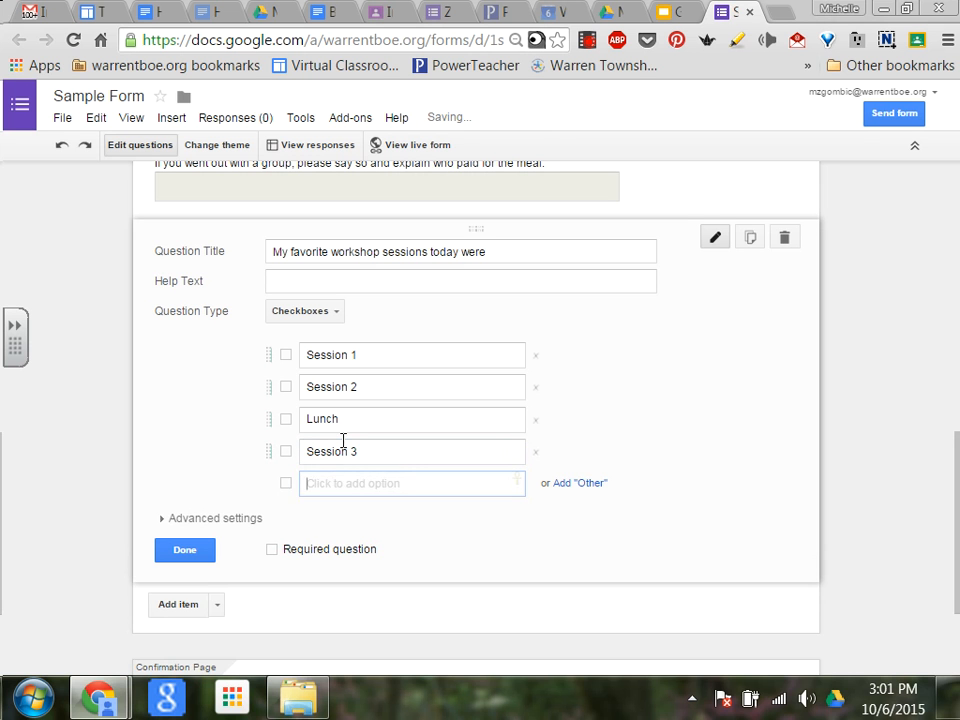
{"action": "type", "text": "Sessu"}
{"action": "key", "text": "BackSpace"}
{"action": "type", "text": "ion 4"}
{"action": "key", "text": "Tab"}
{"action": "key", "text": "Tab"}
Add the checkbox option "Did not attend Session 4 (yet)", then make the workshop sessions question required and finish it
{"action": "type", "text": "Did no"}
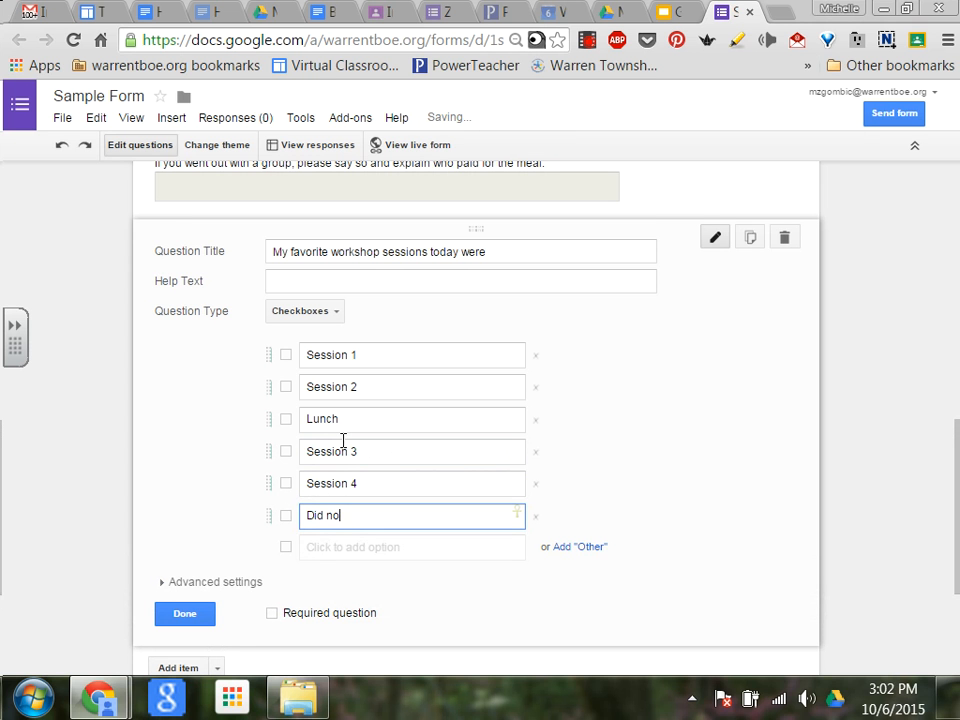
{"action": "type", "text": "t attend sess"}
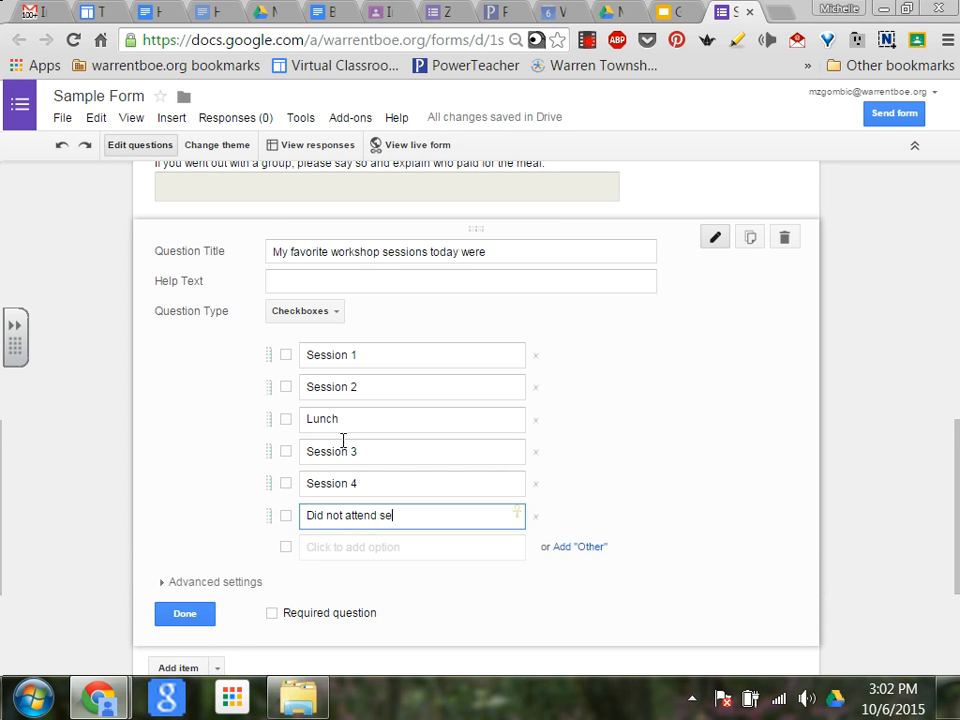
{"action": "key", "text": "BackSpace"}
{"action": "key", "text": "BackSpace"}
{"action": "key", "text": "BackSpace"}
{"action": "key", "text": "BackSpace"}
{"action": "type", "text": "Session 4 (yes"}
{"action": "key", "text": "BackSpace"}
{"action": "key", "text": "BackSpace"}
{"action": "type", "text": "et)"}
{"action": "left_click", "coordinate": [272, 614]}
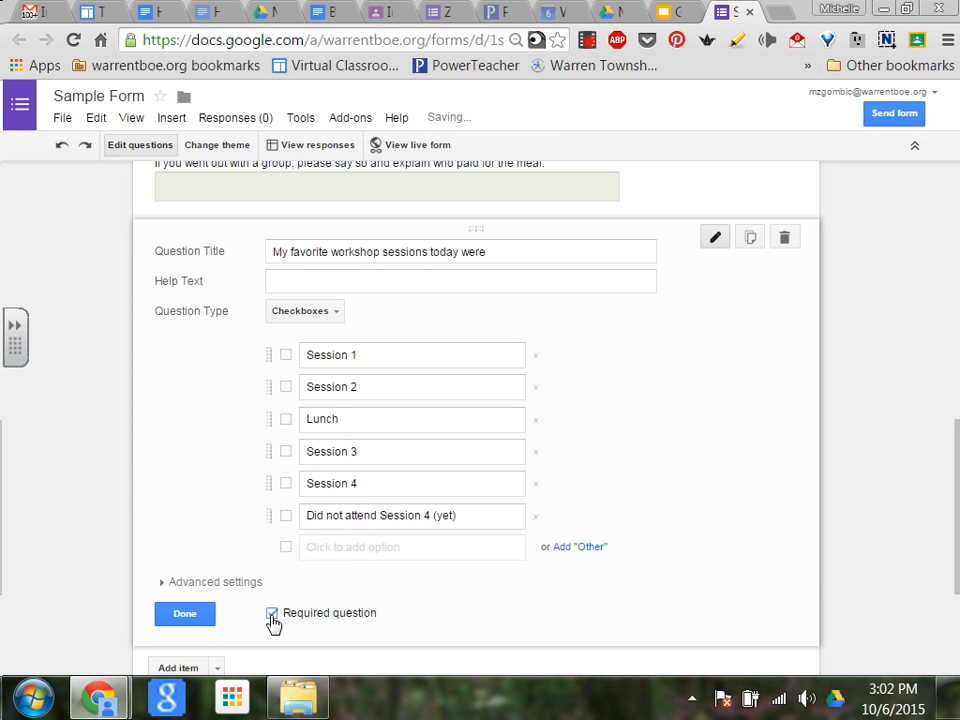
{"action": "left_click", "coordinate": [206, 614]}
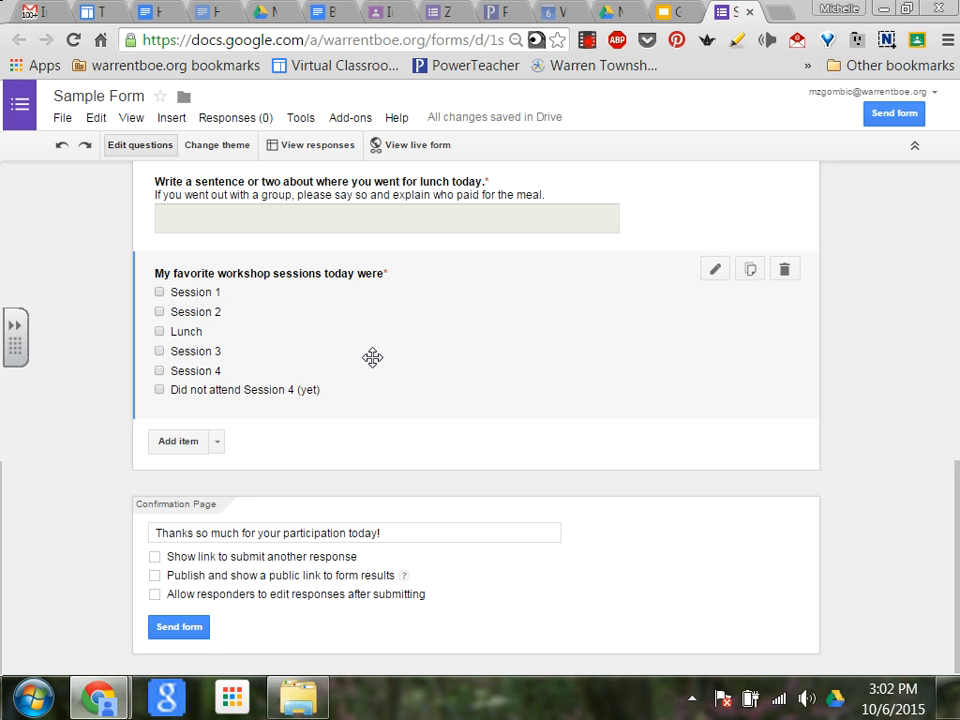
Reopen the workshop sessions question for editing and set its help text to "Select all that apply"
{"action": "left_click", "coordinate": [714, 270]}
{"action": "left_click", "coordinate": [474, 315]}
{"action": "type", "text": "S"}
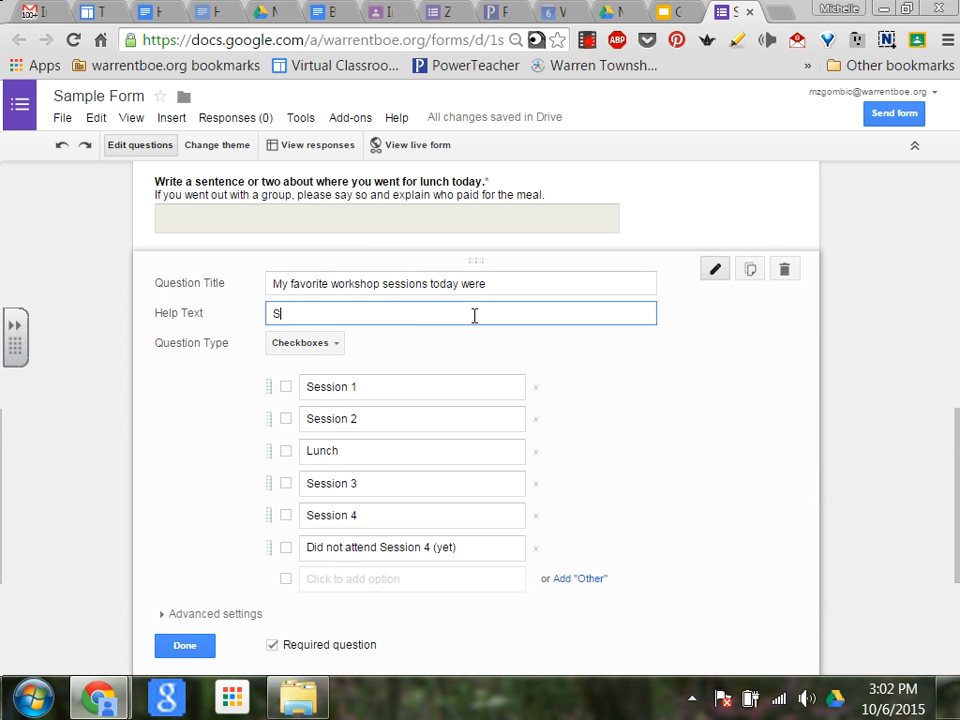
{"action": "type", "text": "elect all that apply"}
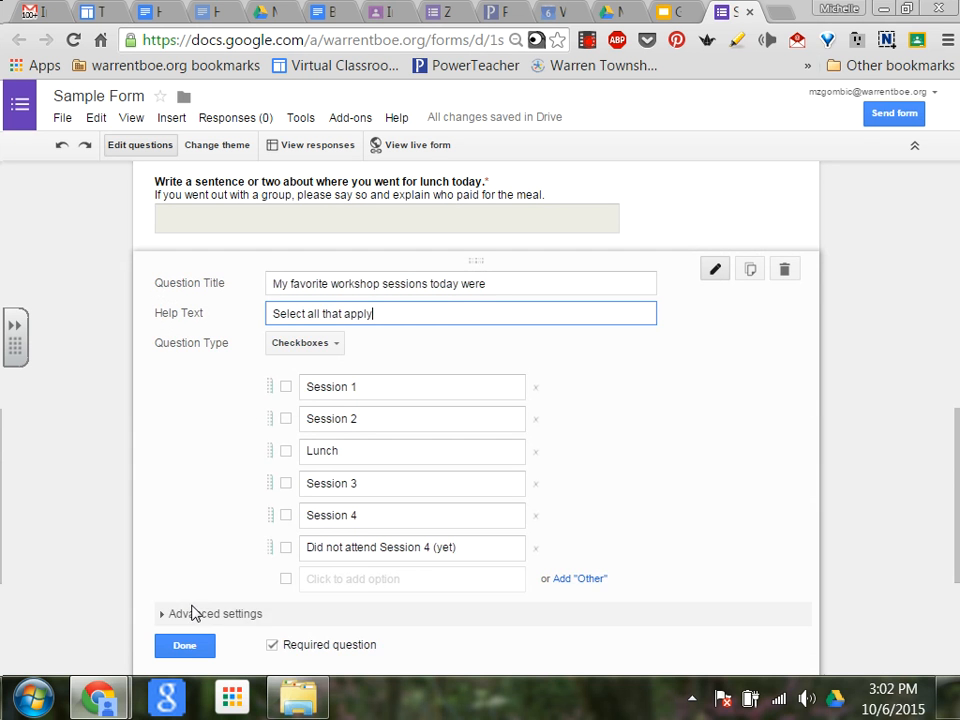
Finish the workshop sessions question and add a new question of type Scale below it
{"action": "left_click", "coordinate": [180, 645]}
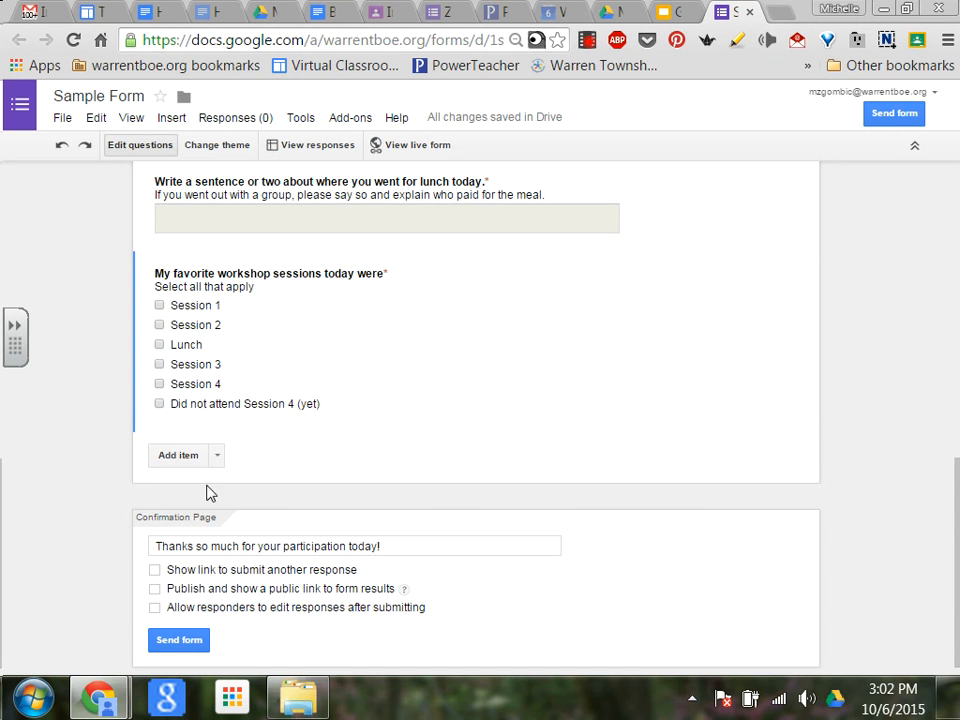
{"action": "left_click", "coordinate": [184, 458]}
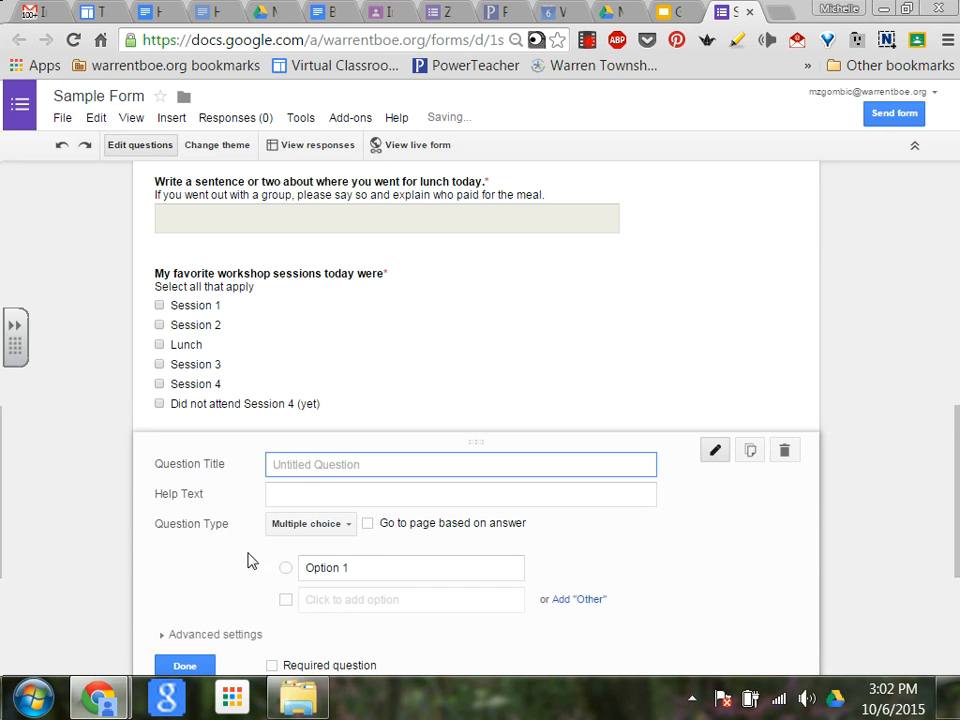
{"action": "left_click", "coordinate": [314, 524]}
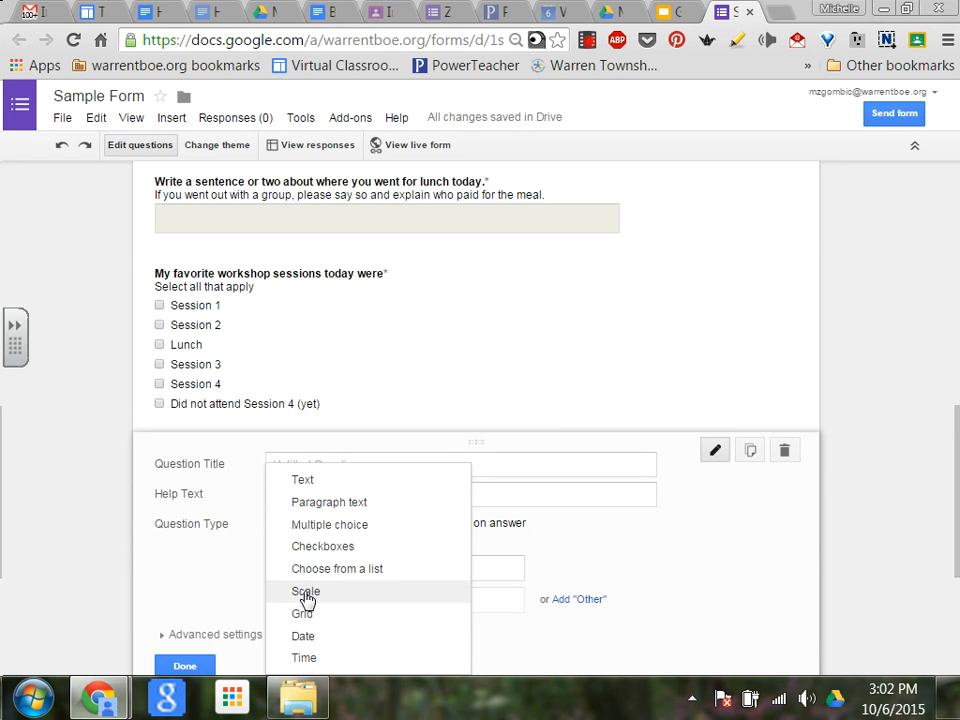
{"action": "left_click_drag", "start_coordinate": [958, 422], "coordinate": [958, 520]}
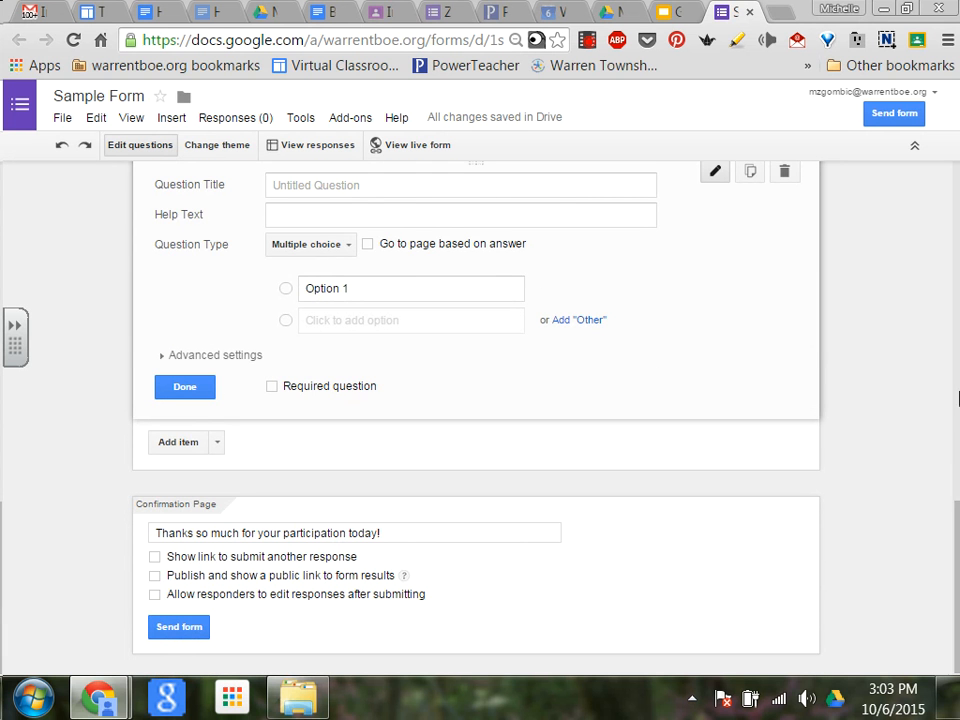
{"action": "scroll", "coordinate": [956, 462], "scroll_direction": "up", "scroll_amount": 2}
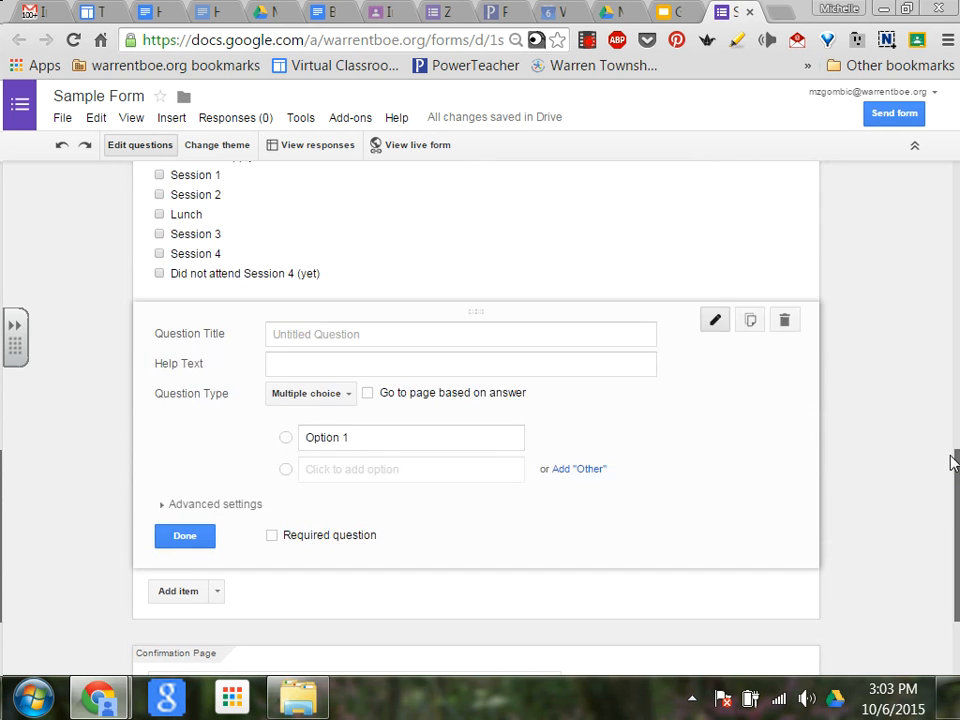
{"action": "left_click", "coordinate": [336, 396]}
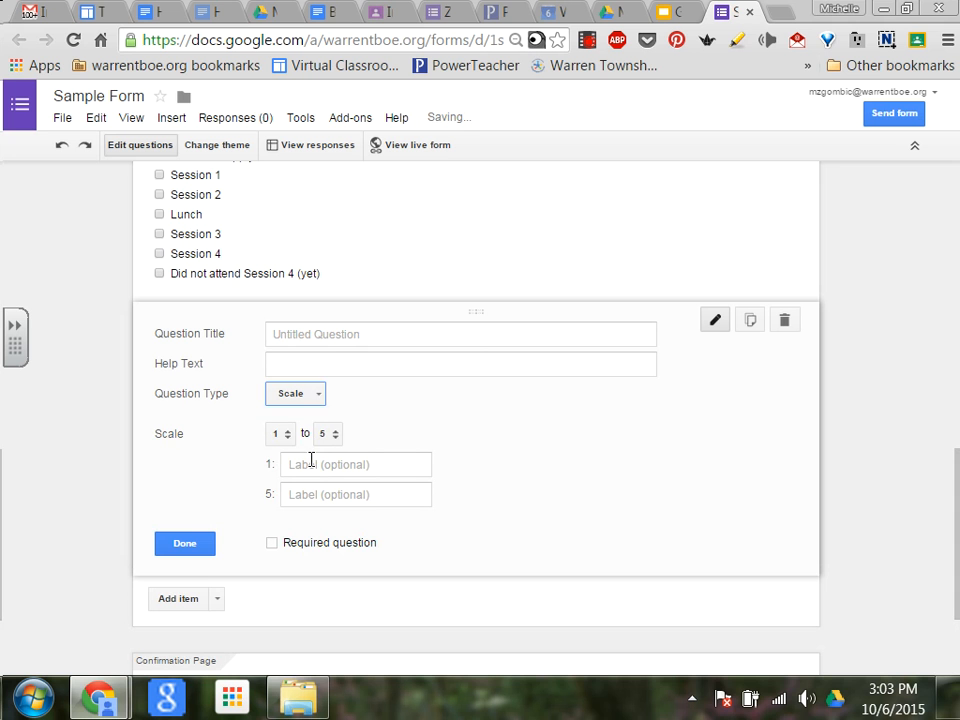
Title the scale question "Please rate your day on how successful you think it was." with the help text "1= worst 5= best"
{"action": "left_click", "coordinate": [268, 342]}
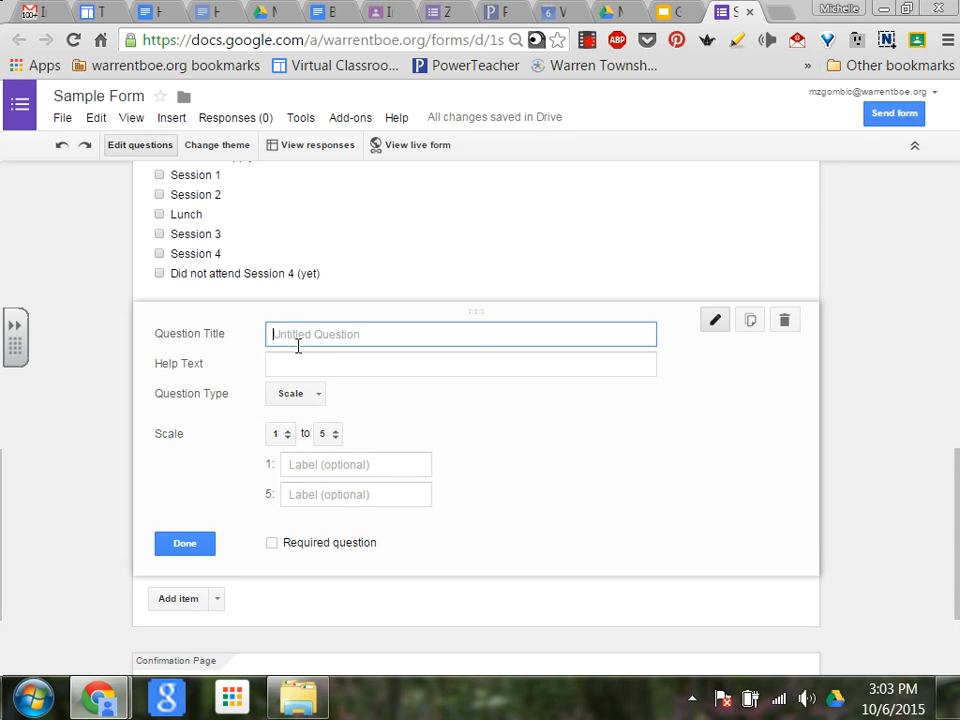
{"action": "type", "text": "Please rate your day on how successful you8 th"}
{"action": "key", "text": "BackSpace"}
{"action": "type", "text": "think it was."}
{"action": "left_click", "coordinate": [287, 363]}
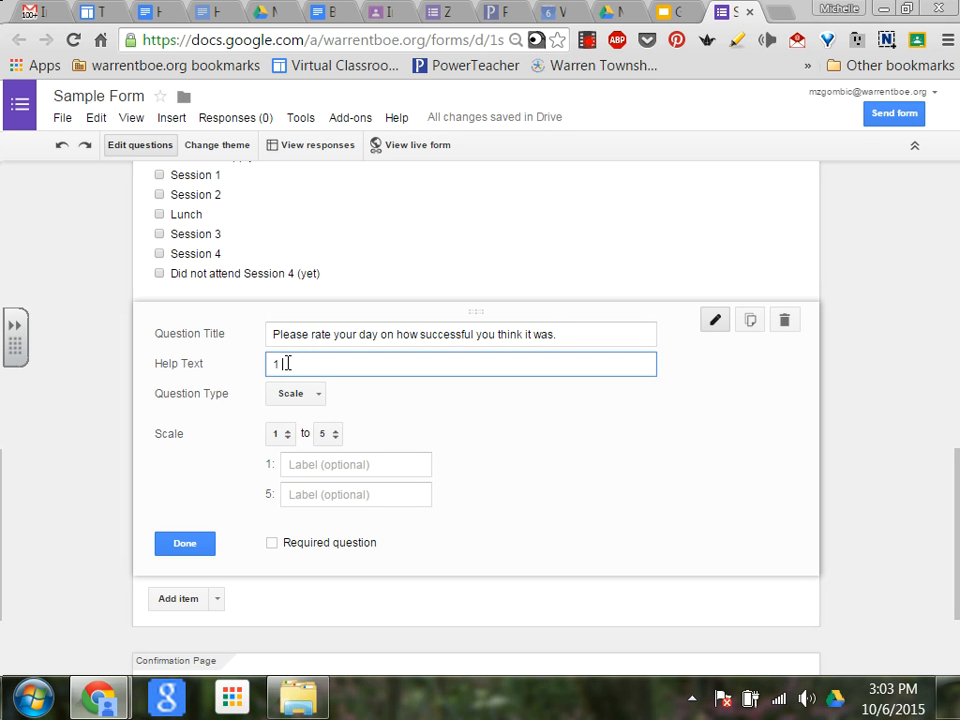
{"action": "type", "text": "1= worst  5= best"}
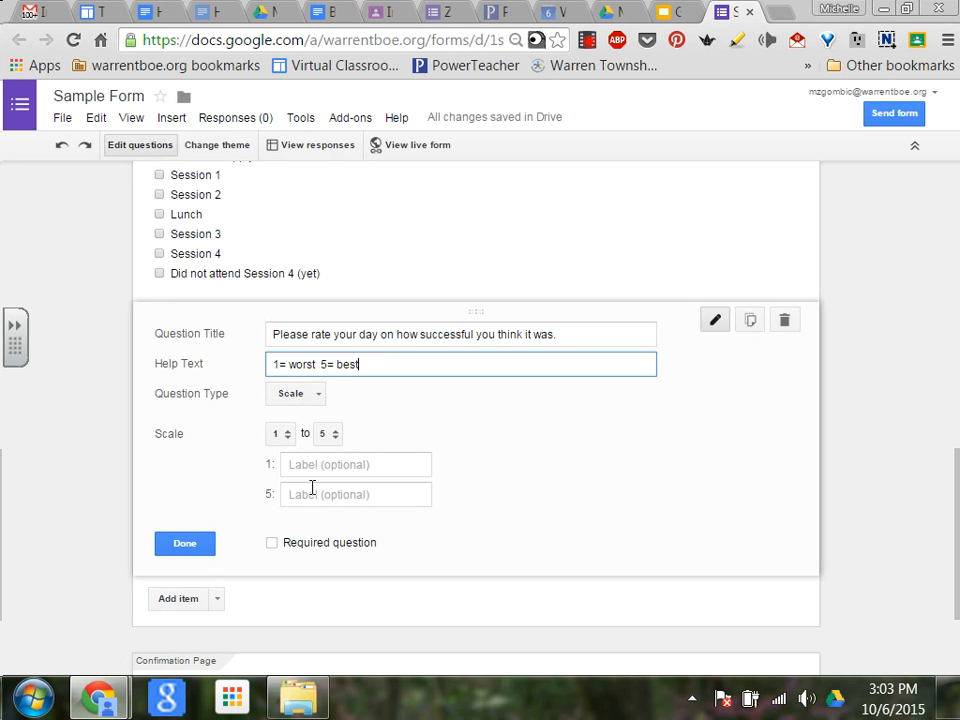
Keep the scale range at 1 to 5, make the rating question required and finish it
{"action": "left_click", "coordinate": [288, 440]}
{"action": "left_click", "coordinate": [287, 440]}
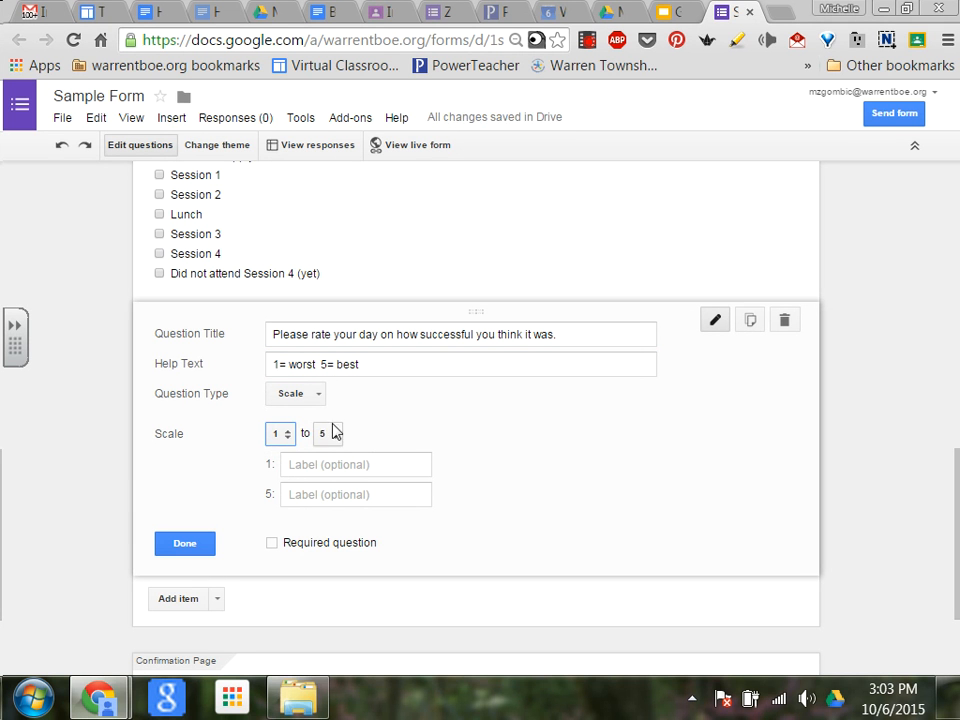
{"action": "left_click", "coordinate": [272, 545]}
{"action": "left_click", "coordinate": [182, 544]}
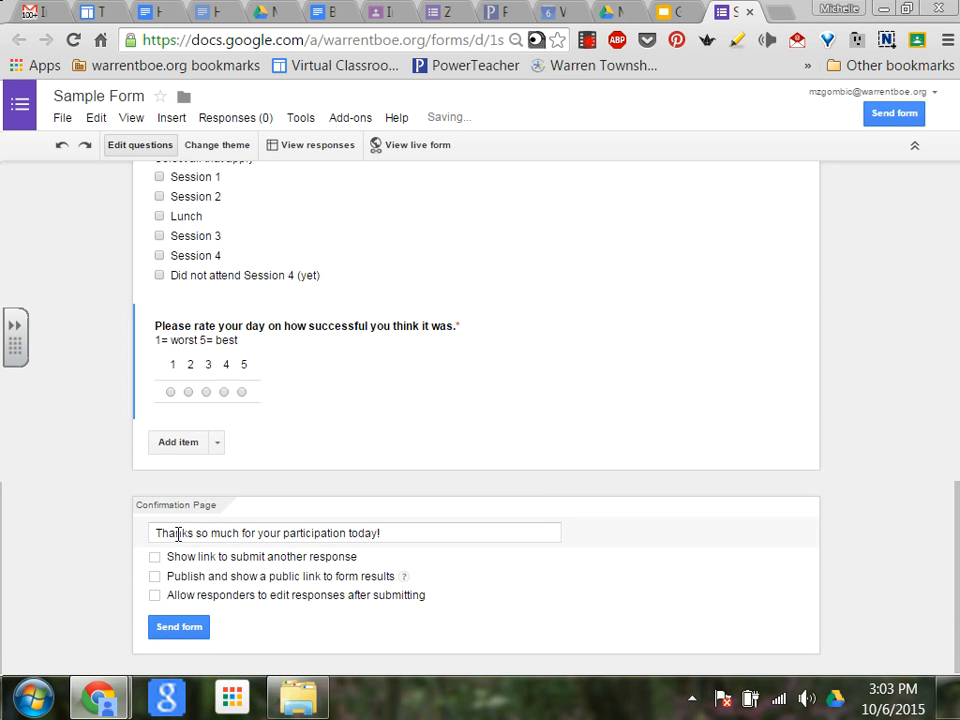
Add a paragraph text question titled "Comments" with the help text "Optional" below the rating question
{"action": "left_click", "coordinate": [166, 446]}
{"action": "type", "text": "Comments"}
{"action": "key", "text": "Tab"}
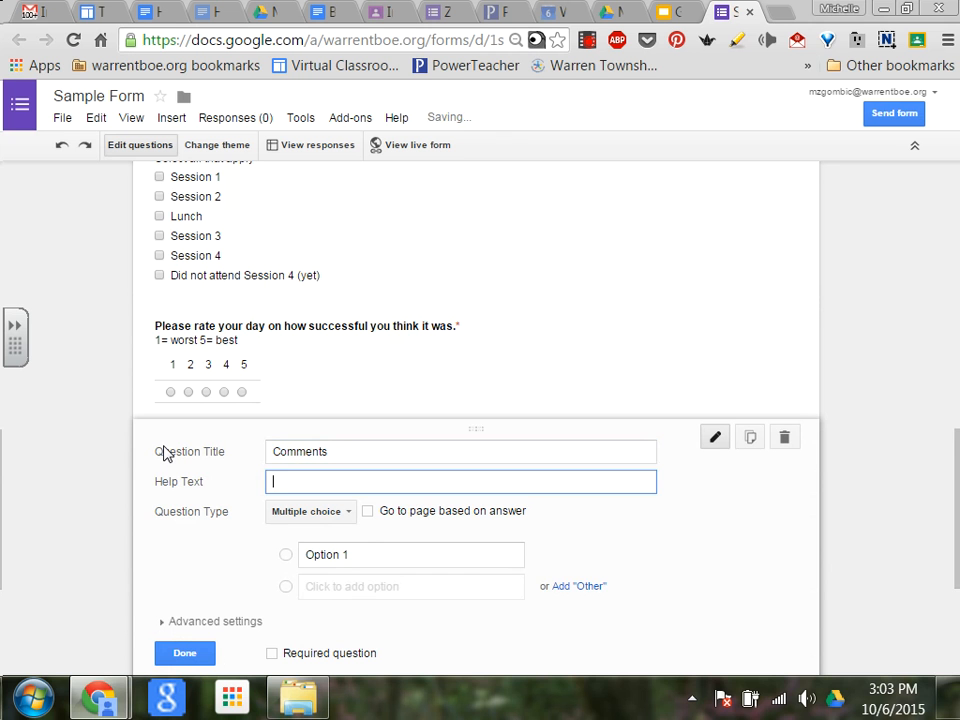
{"action": "type", "text": "optional"}
{"action": "left_click", "coordinate": [318, 513]}
{"action": "left_click", "coordinate": [316, 494]}
{"action": "left_click", "coordinate": [278, 487]}
{"action": "key", "text": "BackSpace"}
{"action": "type", "text": "O"}
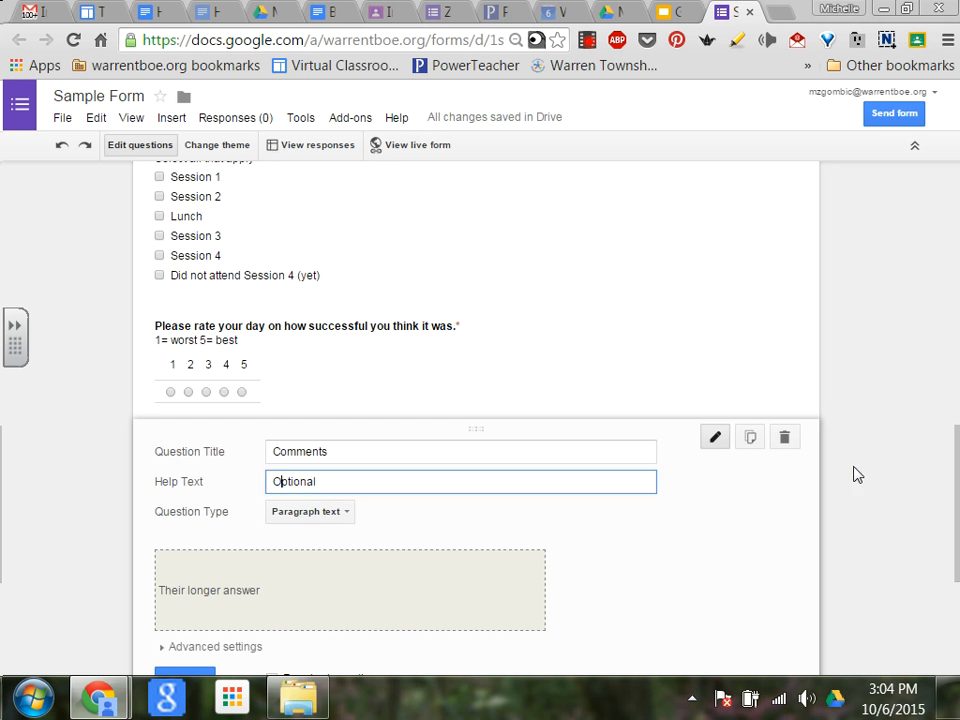
Finish the Comments question without making it required, and allow responders to edit responses after submitting
{"action": "scroll", "coordinate": [957, 462], "scroll_direction": "down", "scroll_amount": 3}
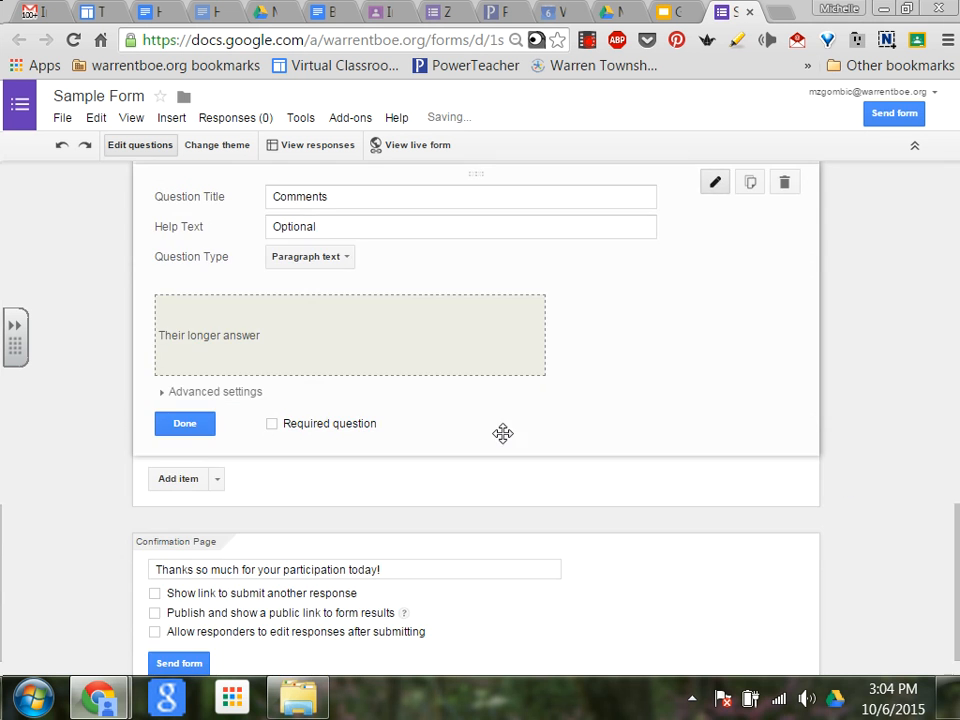
{"action": "left_click", "coordinate": [273, 426]}
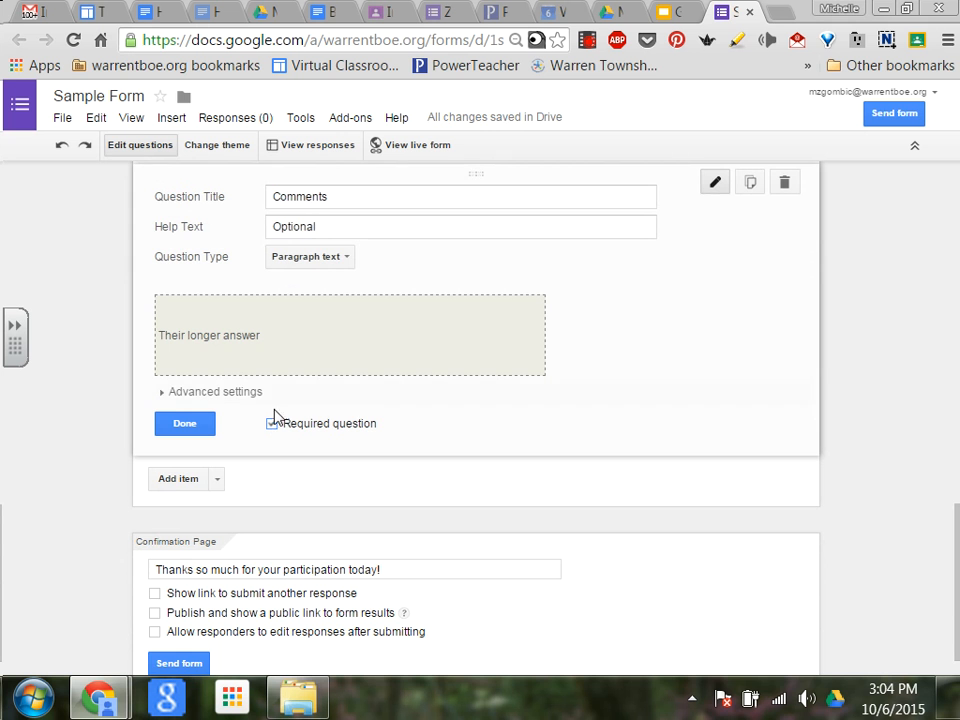
{"action": "left_click", "coordinate": [273, 426]}
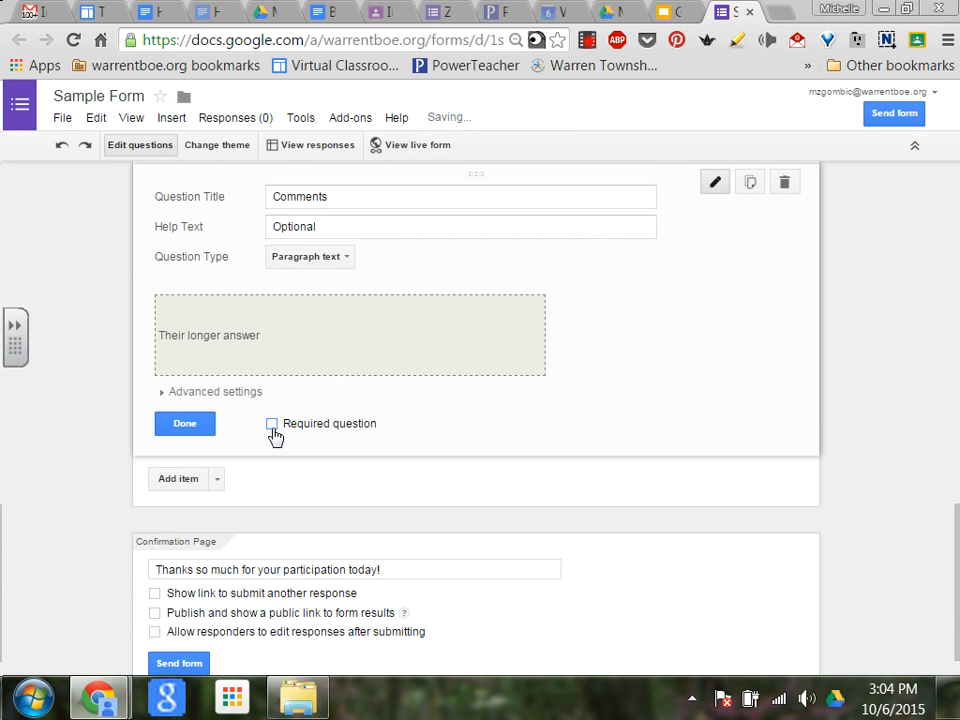
{"action": "left_click", "coordinate": [177, 423]}
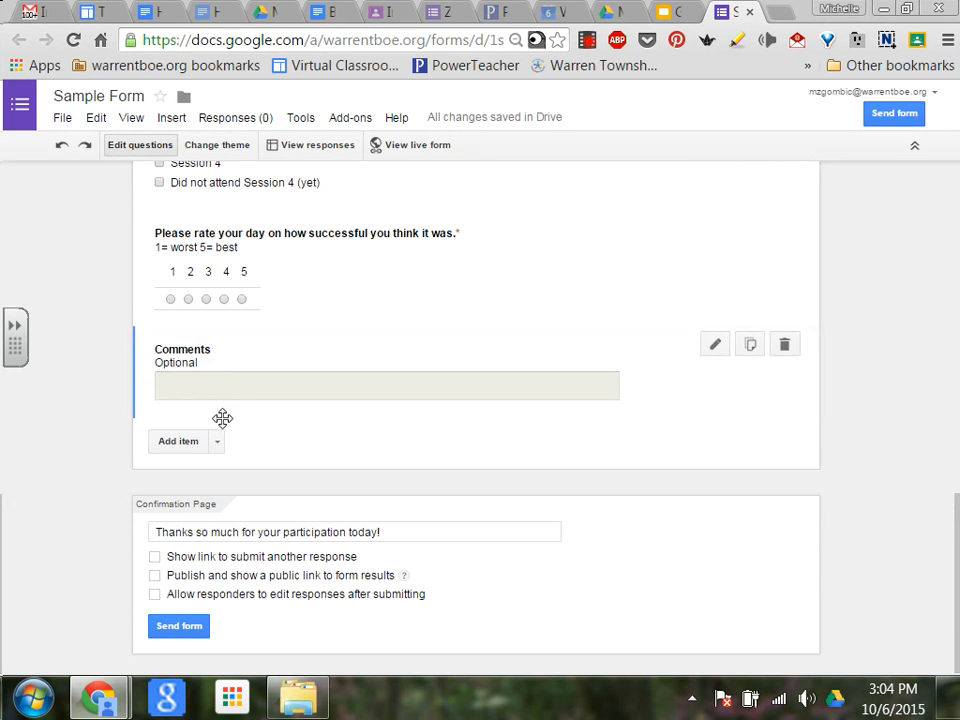
{"action": "mouse_move", "coordinate": [958, 549]}
{"action": "left_mouse_down"}
{"action": "mouse_move", "coordinate": [954, 429]}
{"action": "mouse_move", "coordinate": [945, 432]}
{"action": "mouse_move", "coordinate": [934, 375]}
{"action": "mouse_move", "coordinate": [954, 358]}
{"action": "mouse_move", "coordinate": [910, 265]}
{"action": "mouse_move", "coordinate": [958, 548]}
{"action": "left_mouse_up"}
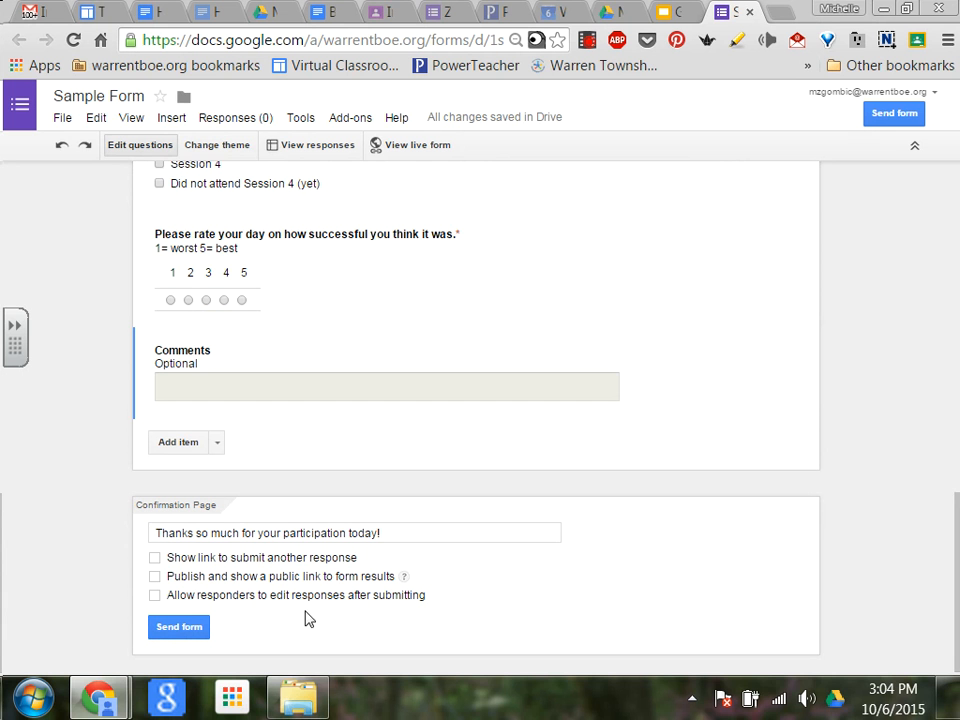
{"action": "left_click", "coordinate": [154, 597]}
Replace the form's title on the page with "Google Forms Feedback: Did it Rock Your World?"
{"action": "left_click_drag", "start_coordinate": [957, 530], "coordinate": [909, 189]}
{"action": "left_click", "coordinate": [184, 364]}
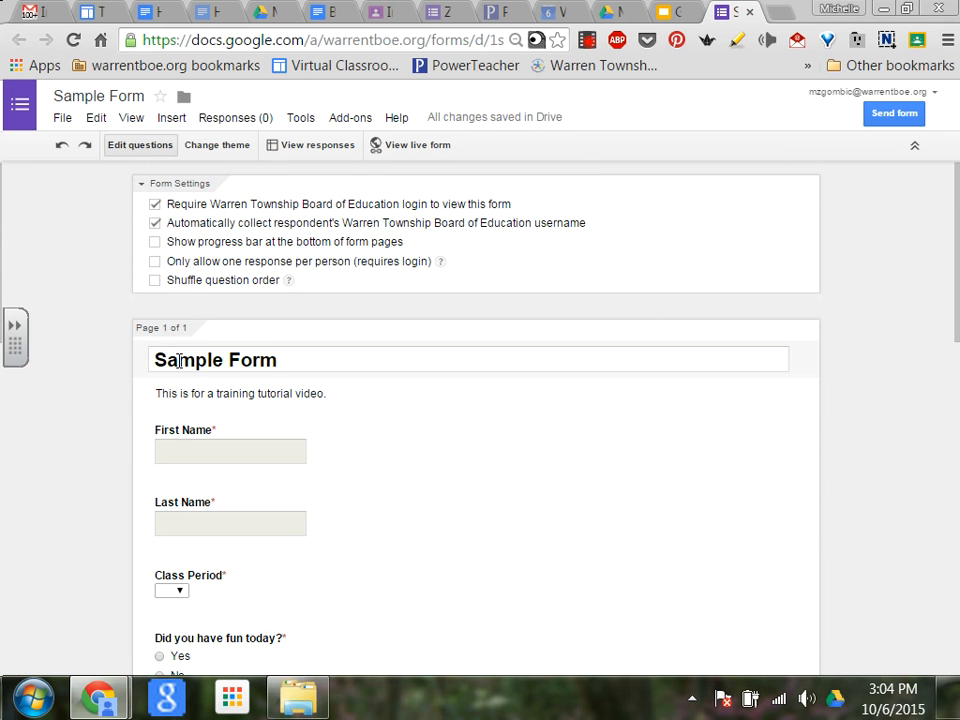
{"action": "key", "text": "BackSpace"}
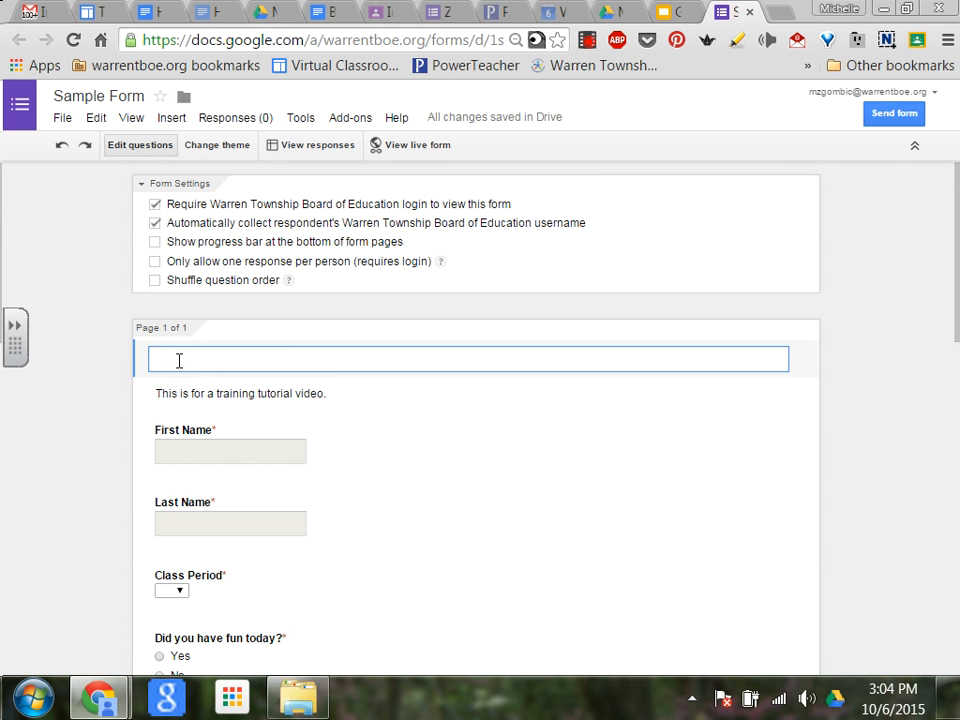
{"action": "type", "text": "Google F"}
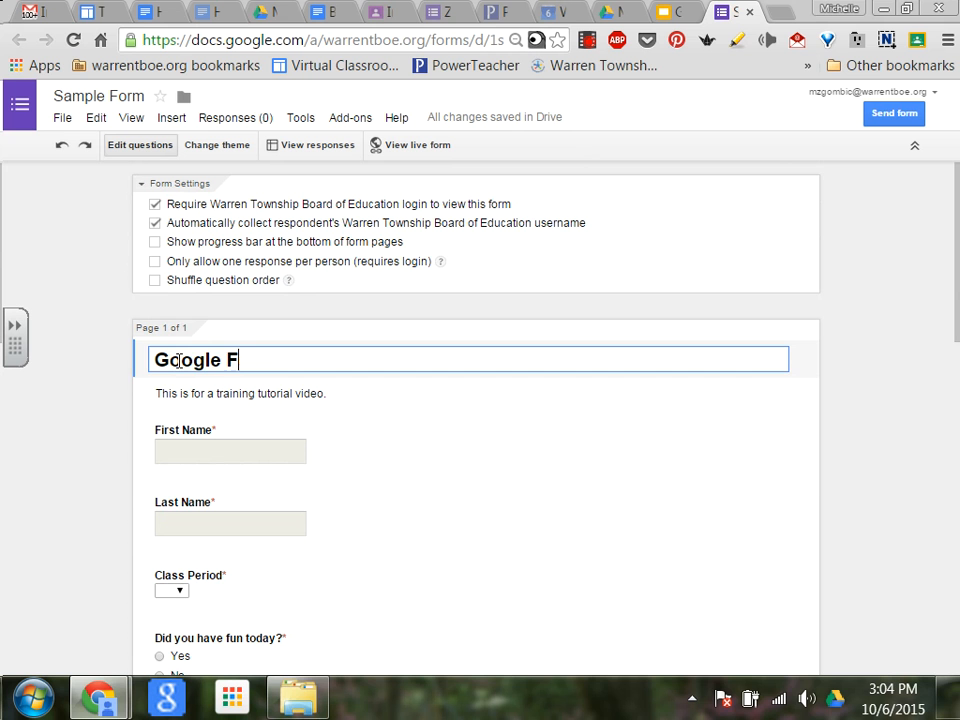
{"action": "type", "text": "orms Feed"}
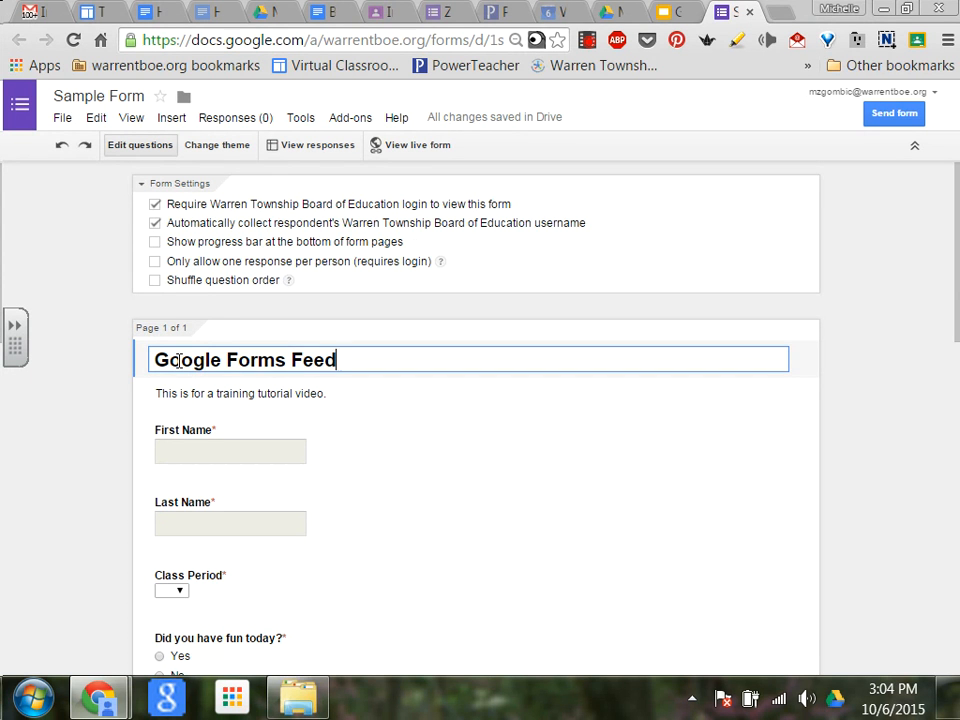
{"action": "type", "text": "back: Did  it Rock yo"}
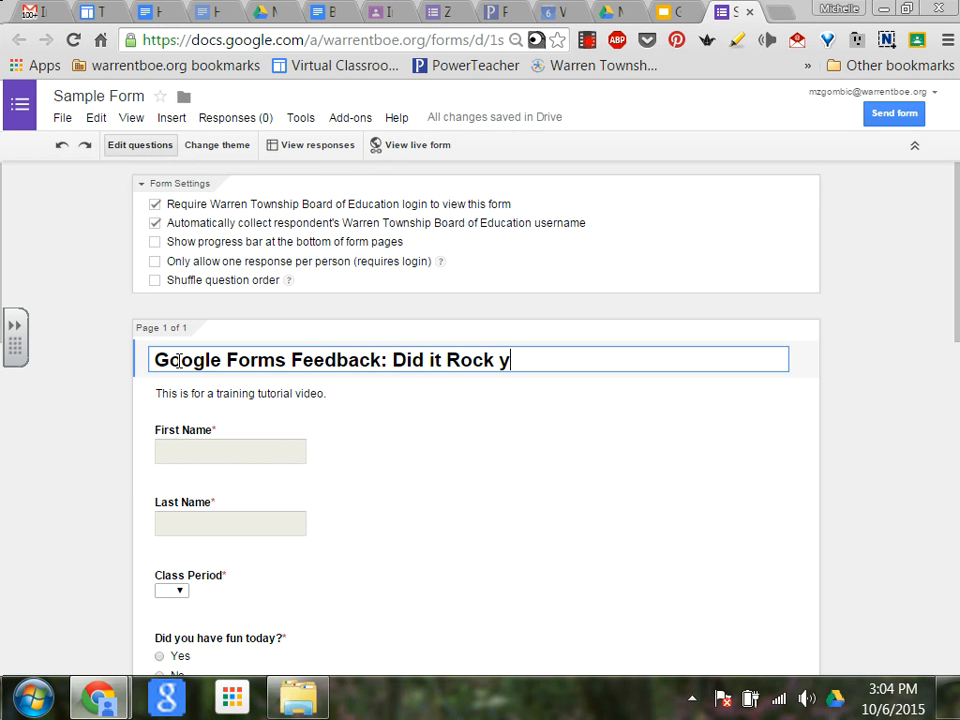
{"action": "key", "text": "BackSpace"}
{"action": "key", "text": "BackSpace"}
{"action": "type", "text": "Your World?"}
{"action": "left_click", "coordinate": [340, 435]}
{"action": "left_click", "coordinate": [555, 370]}
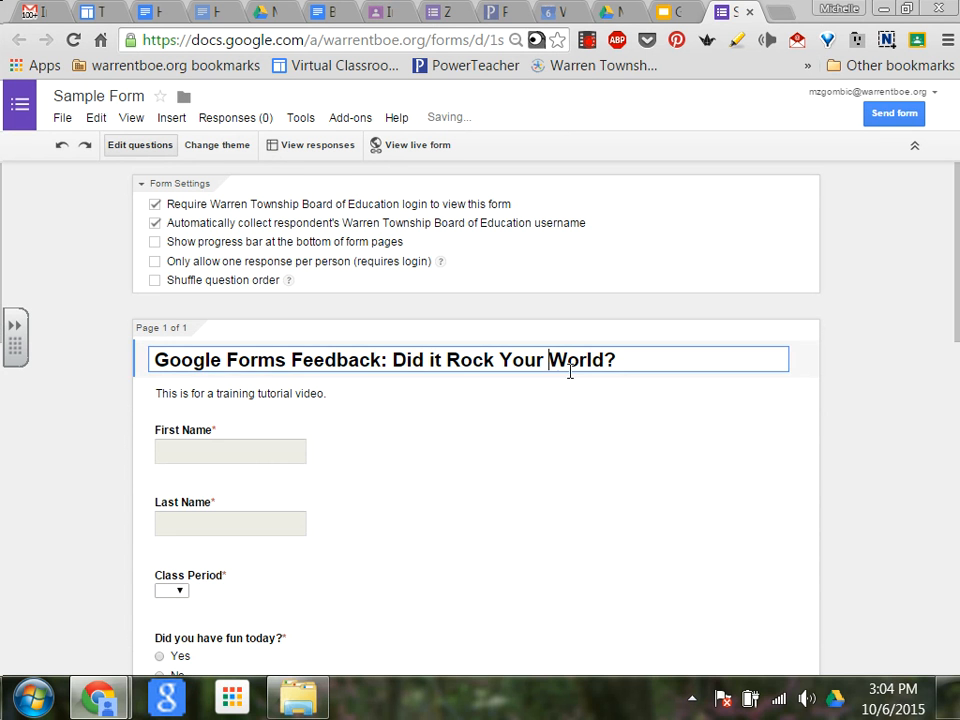
Move the Class Period question above First Name and delete it from the form
{"action": "scroll", "coordinate": [957, 390], "scroll_direction": "down", "scroll_amount": 3}
{"action": "left_click_drag", "start_coordinate": [958, 390], "coordinate": [958, 394]}
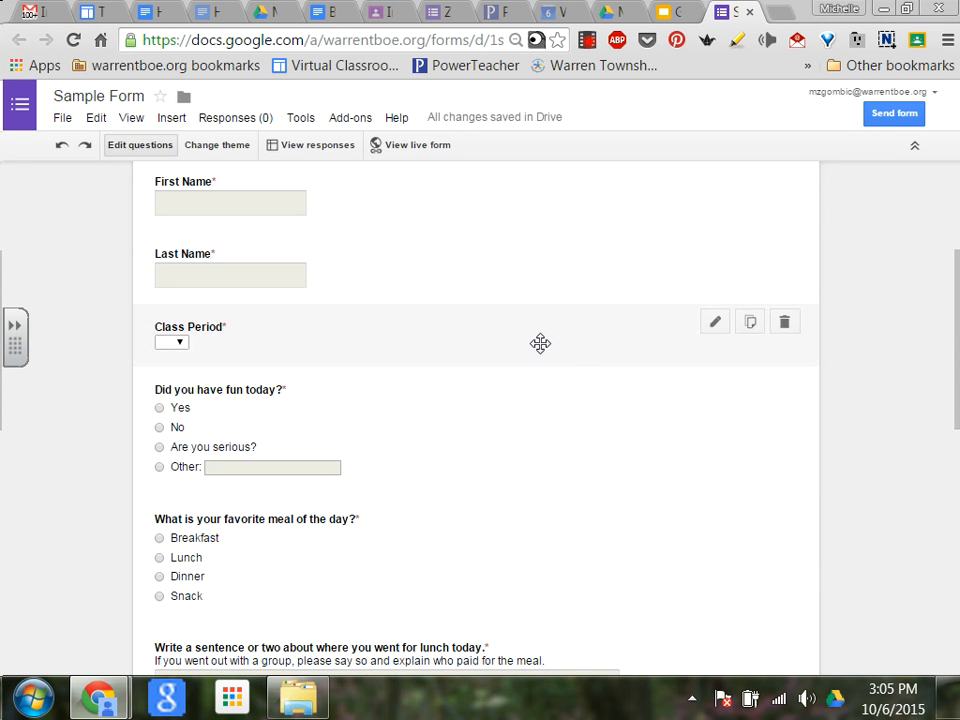
{"action": "left_click_drag", "start_coordinate": [540, 343], "coordinate": [547, 447]}
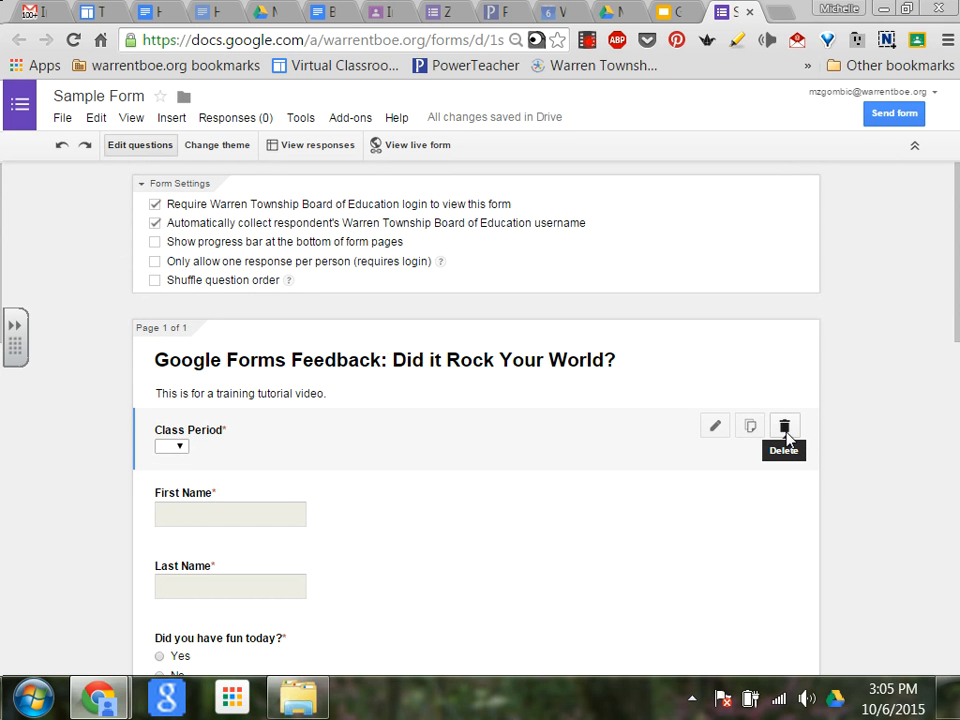
{"action": "left_click", "coordinate": [785, 428]}
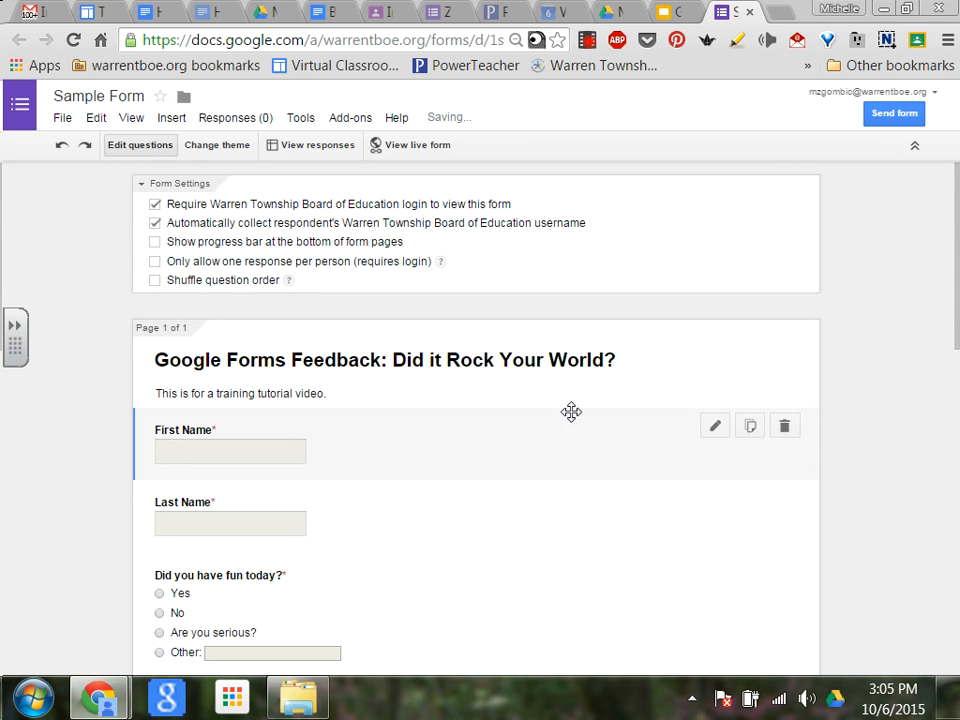
Add a text question titled "Email contact info" below the Comments question
{"action": "left_click_drag", "start_coordinate": [958, 325], "coordinate": [945, 609]}
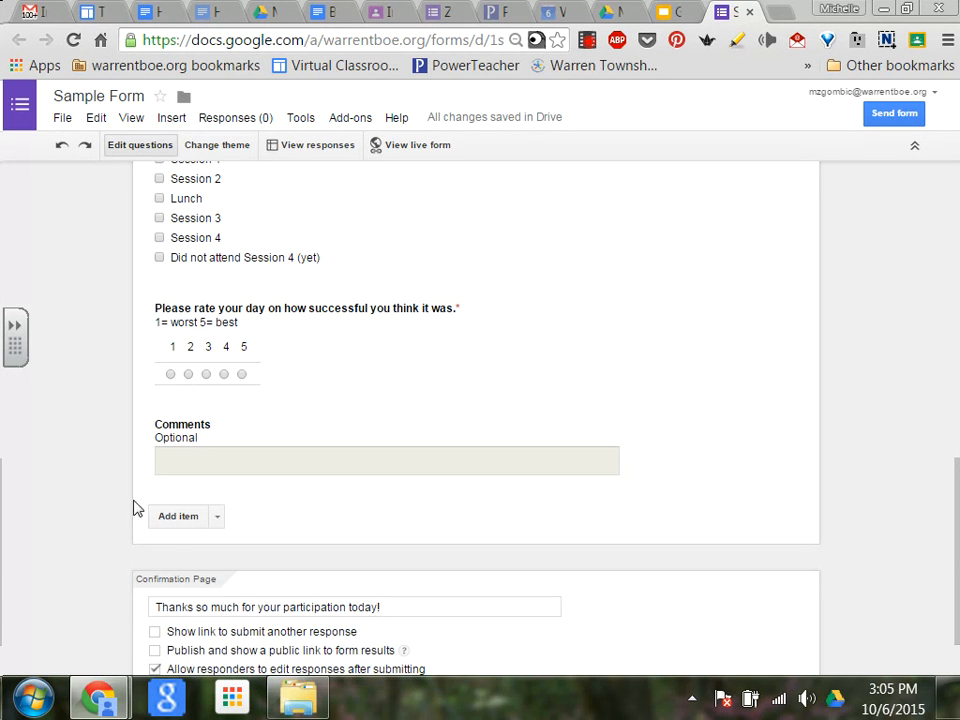
{"action": "left_click", "coordinate": [181, 524]}
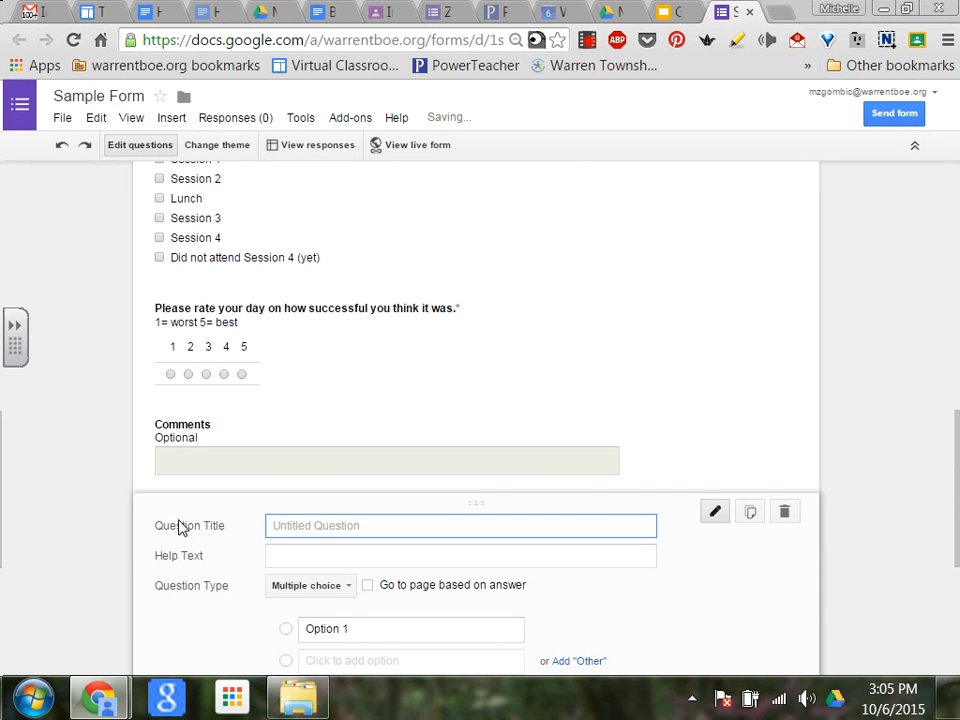
{"action": "type", "text": "Email contact info"}
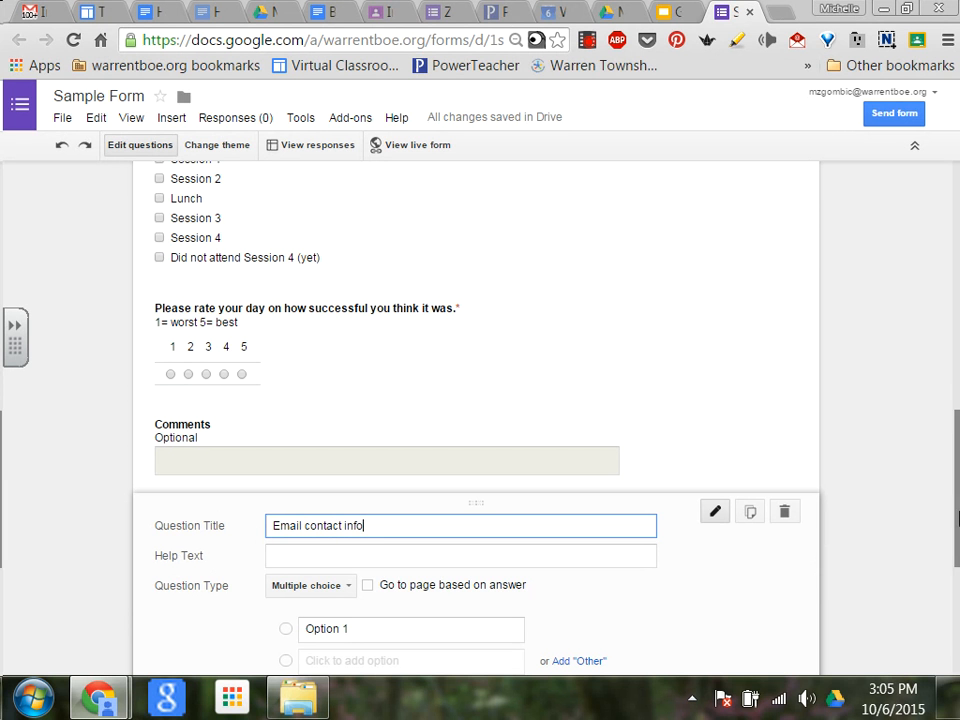
{"action": "scroll", "coordinate": [940, 470], "scroll_direction": "down", "scroll_amount": 3}
{"action": "left_click", "coordinate": [338, 405]}
{"action": "left_click", "coordinate": [335, 362]}
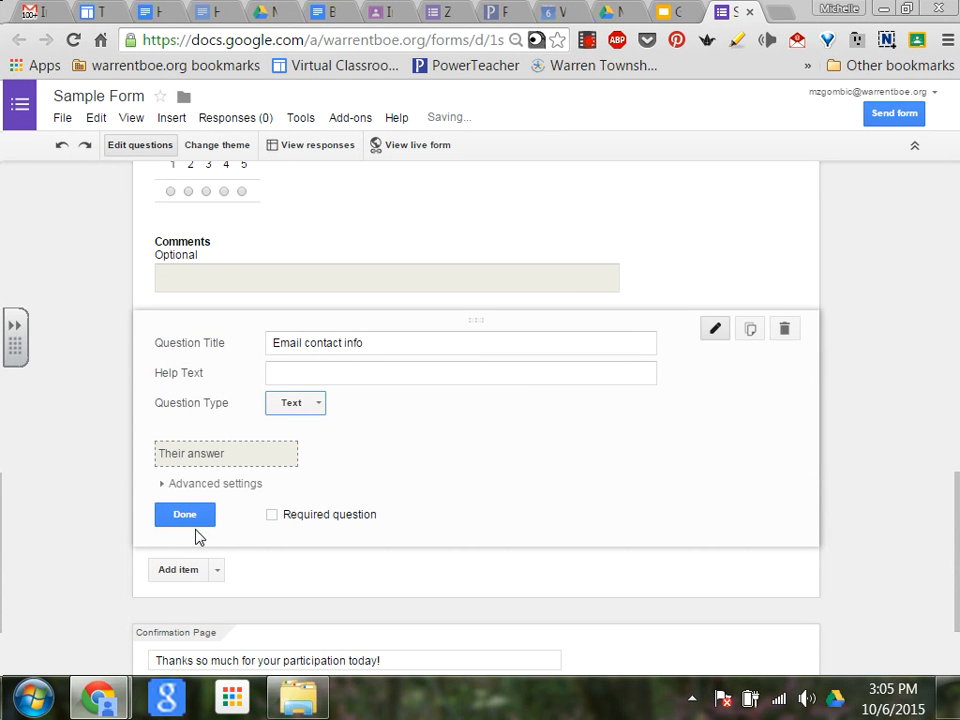
Make the "Email contact info" question required and move it directly below Last Name
{"action": "left_click", "coordinate": [272, 514]}
{"action": "left_click", "coordinate": [192, 518]}
{"action": "left_click_drag", "start_coordinate": [386, 388], "coordinate": [379, 435]}
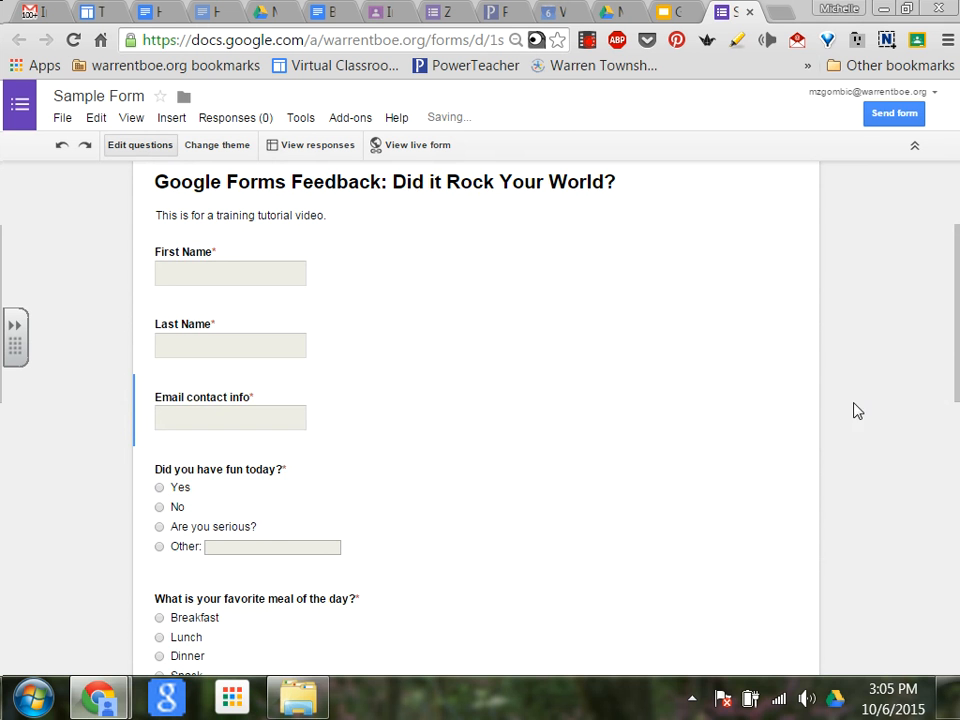
Stop requiring the Warren Township Board of Education login to view the form, and allow only one response per person
{"action": "left_click_drag", "start_coordinate": [957, 388], "coordinate": [949, 321]}
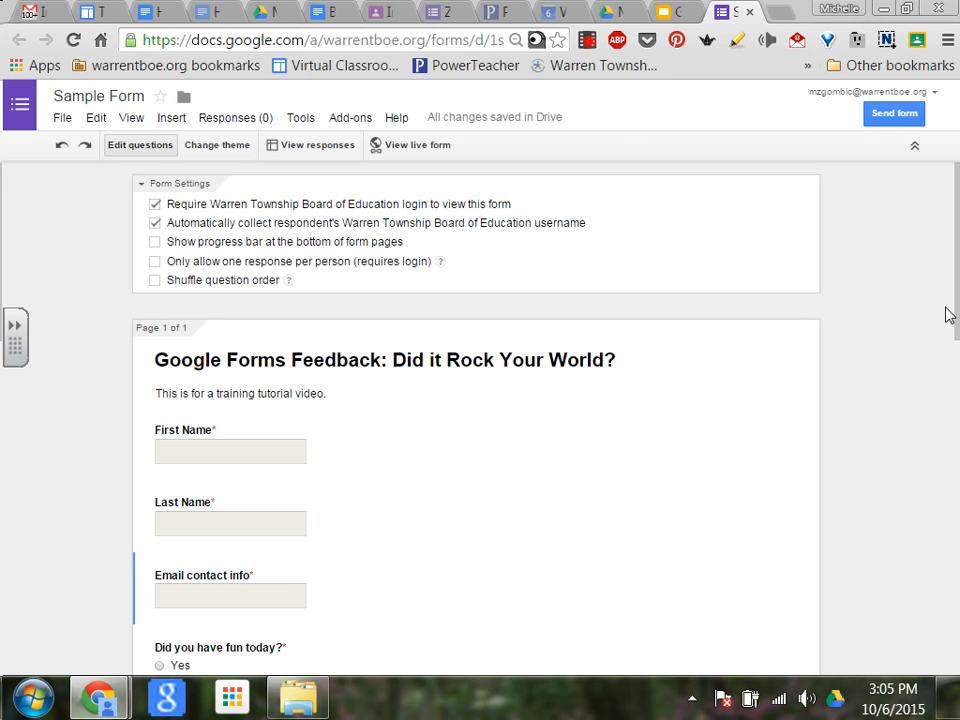
{"action": "left_click", "coordinate": [153, 205]}
{"action": "left_click", "coordinate": [155, 264]}
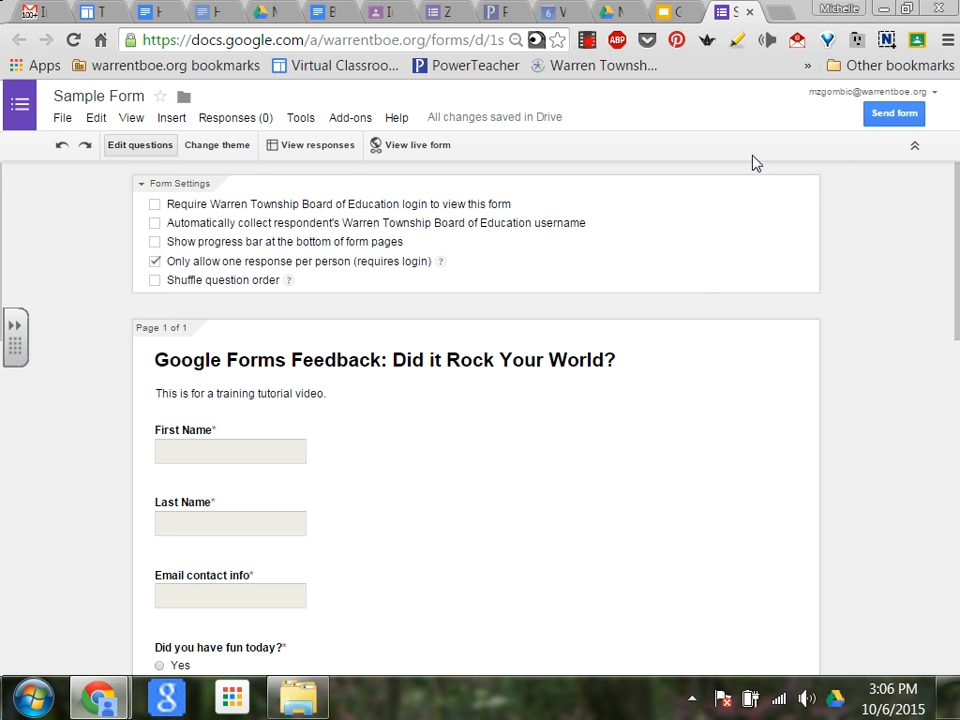
{"action": "left_click", "coordinate": [587, 42]}
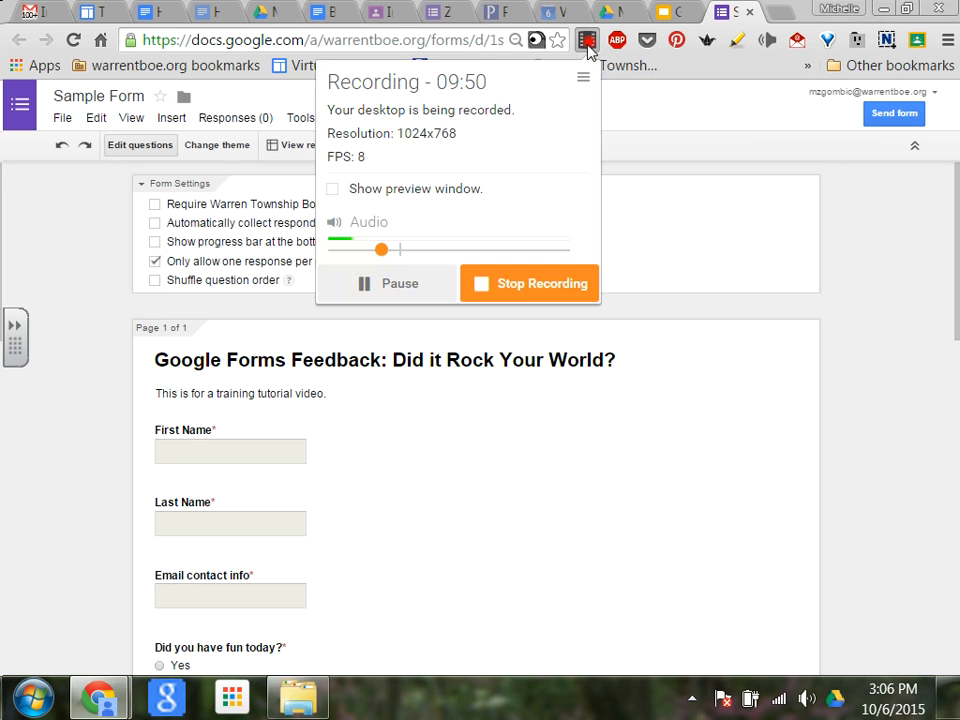